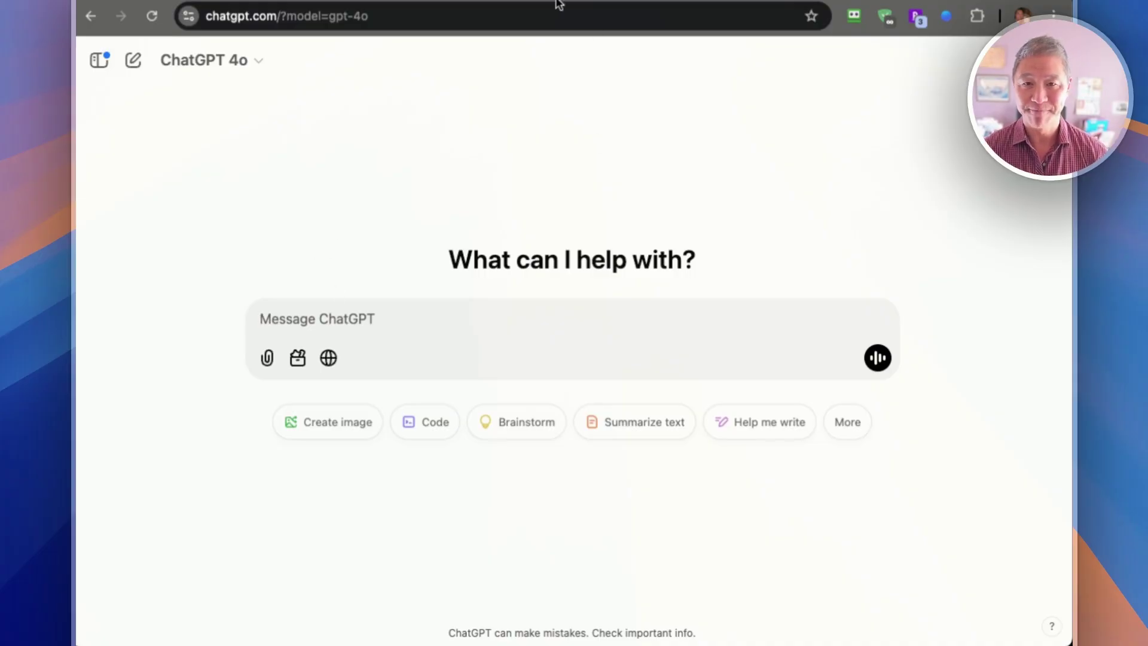
Ask ChatGPT to summarize The Great Gatsby in 3 paragraphs and scroll through the reply.
{"action": "type", "text": "Summ"}
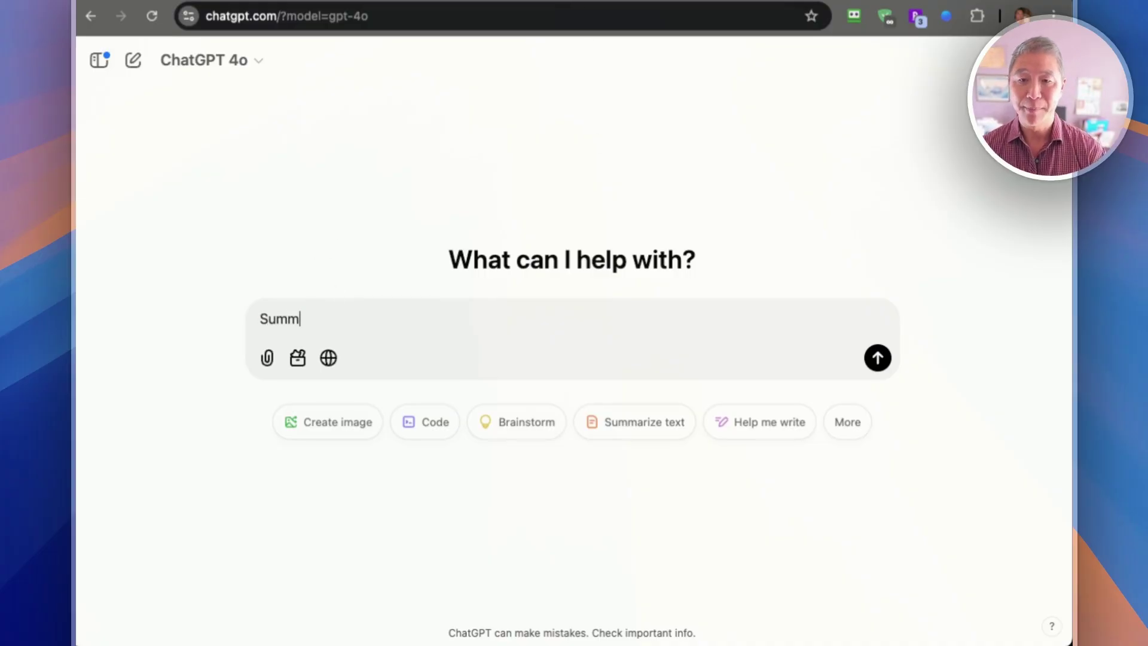
{"action": "type", "text": "arize the great gatsby in 3 paragraphs"}
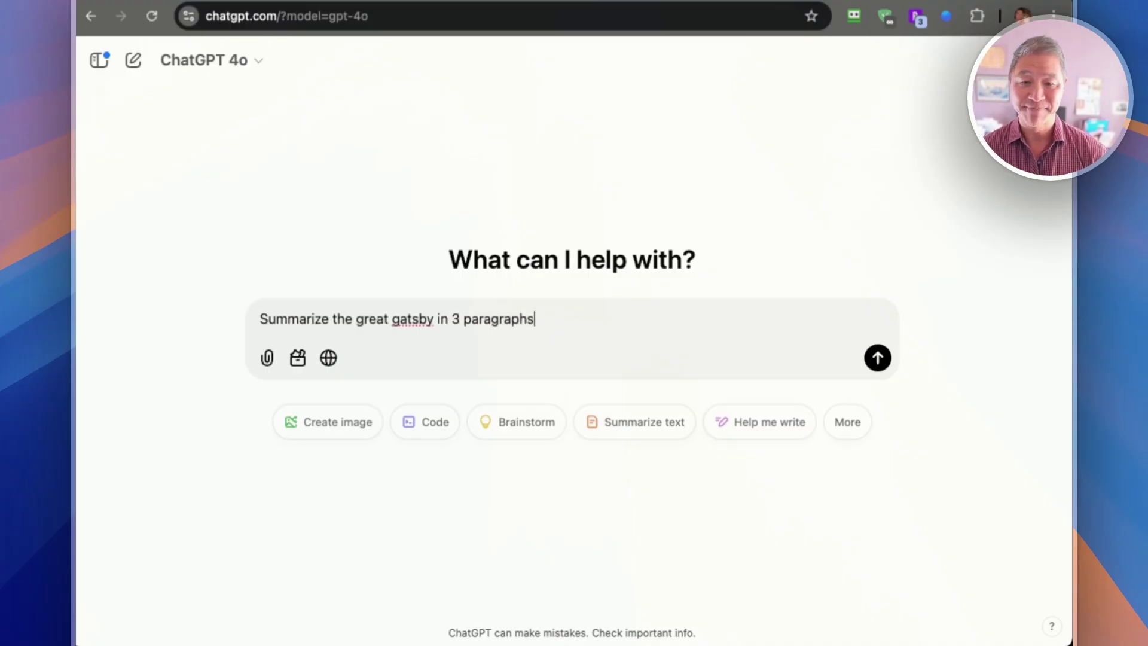
{"action": "left_click", "coordinate": [879, 359]}
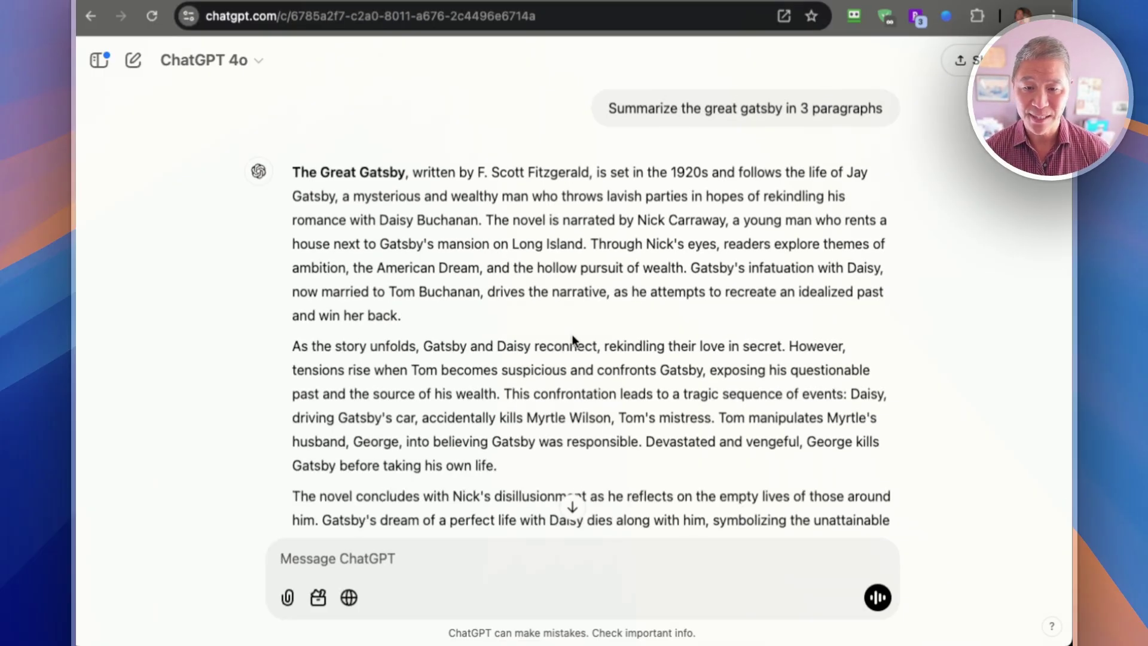
{"action": "scroll", "coordinate": [572, 339], "scroll_direction": "down", "scroll_amount": 3}
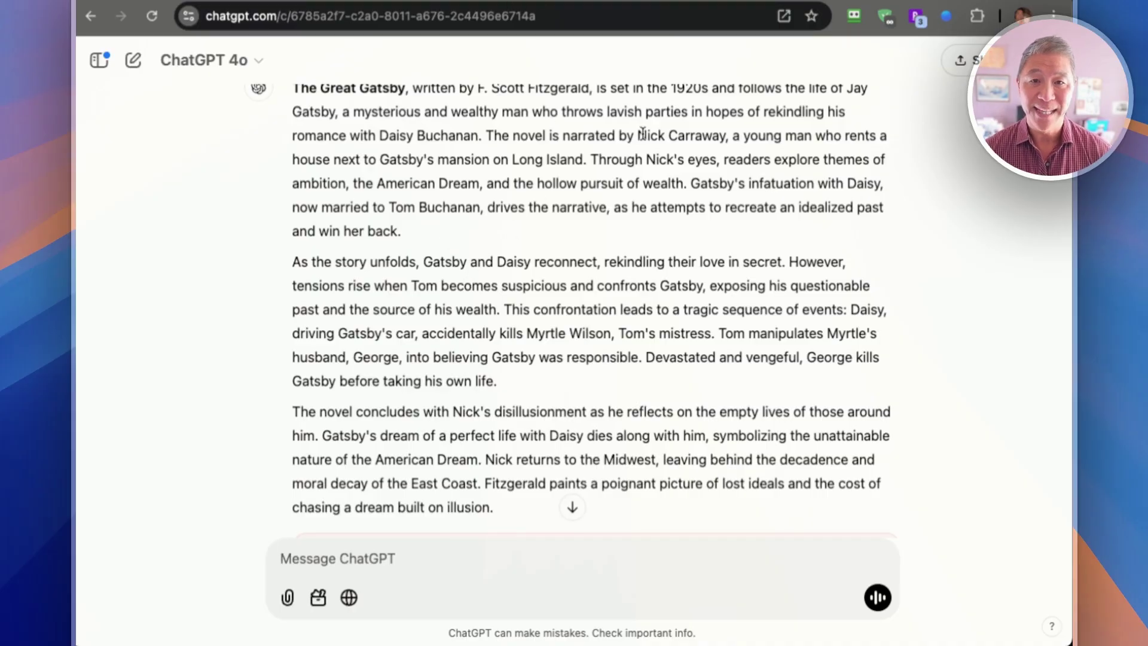
Highlight Nick Carraway's name in the first paragraph, then start a new empty chat.
{"action": "left_click_drag", "start_coordinate": [642, 133], "coordinate": [743, 139]}
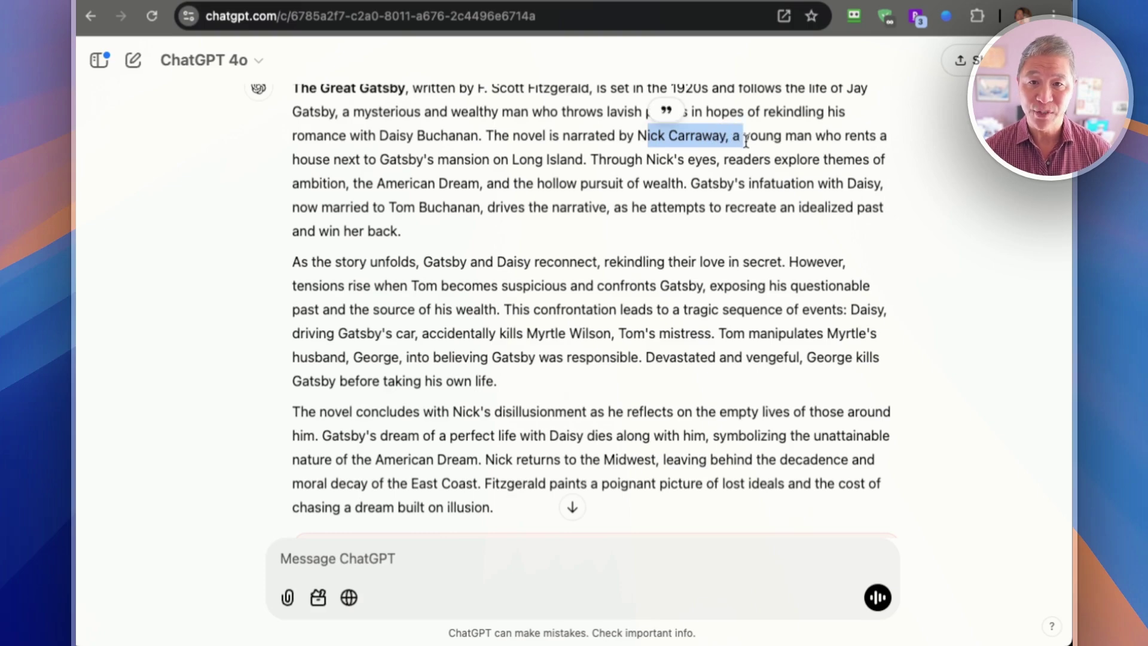
{"action": "left_click", "coordinate": [539, 185]}
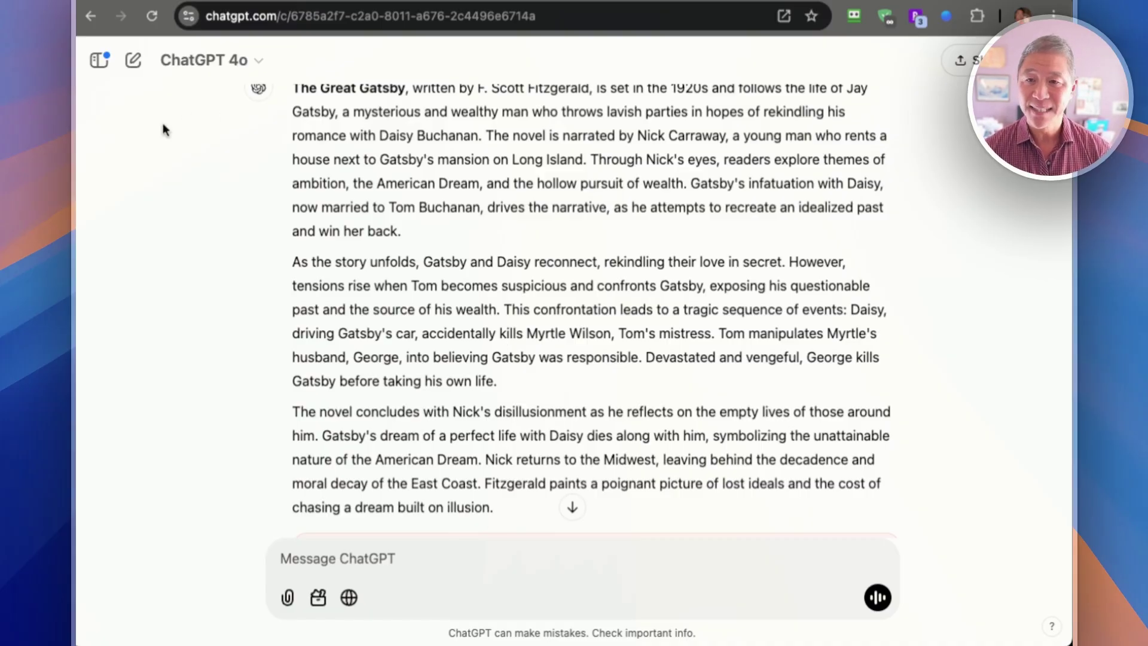
{"action": "left_click", "coordinate": [131, 65]}
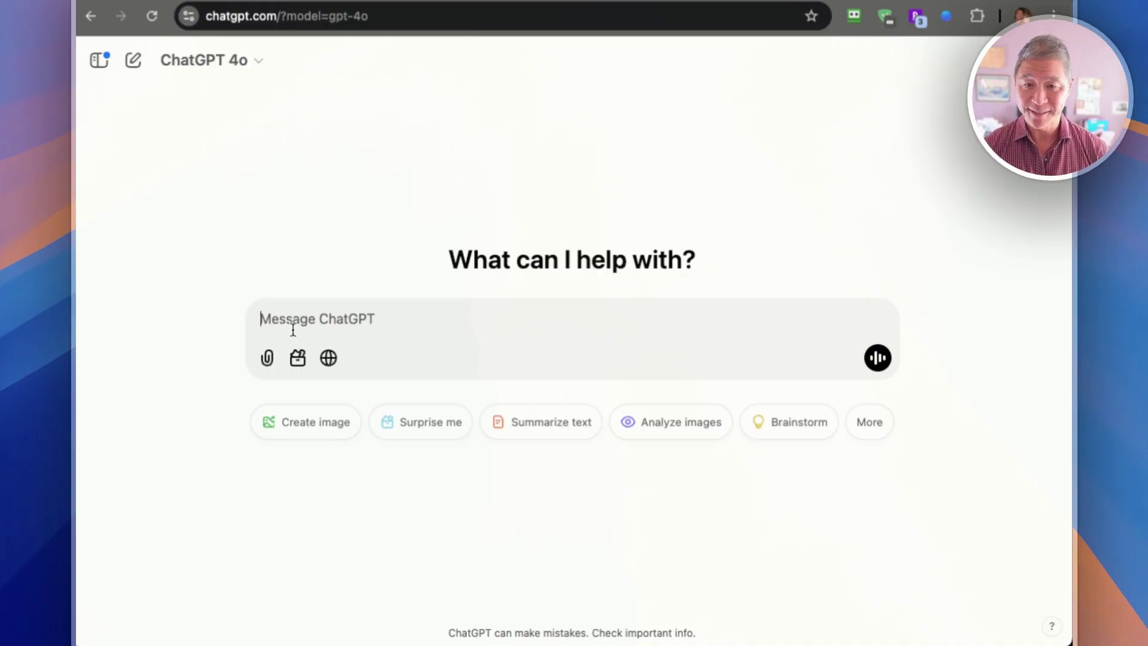
Send 'summarize war and peace in 3 paragraphs' and scroll through the answer.
{"action": "type", "text": "summarize war and peace "}
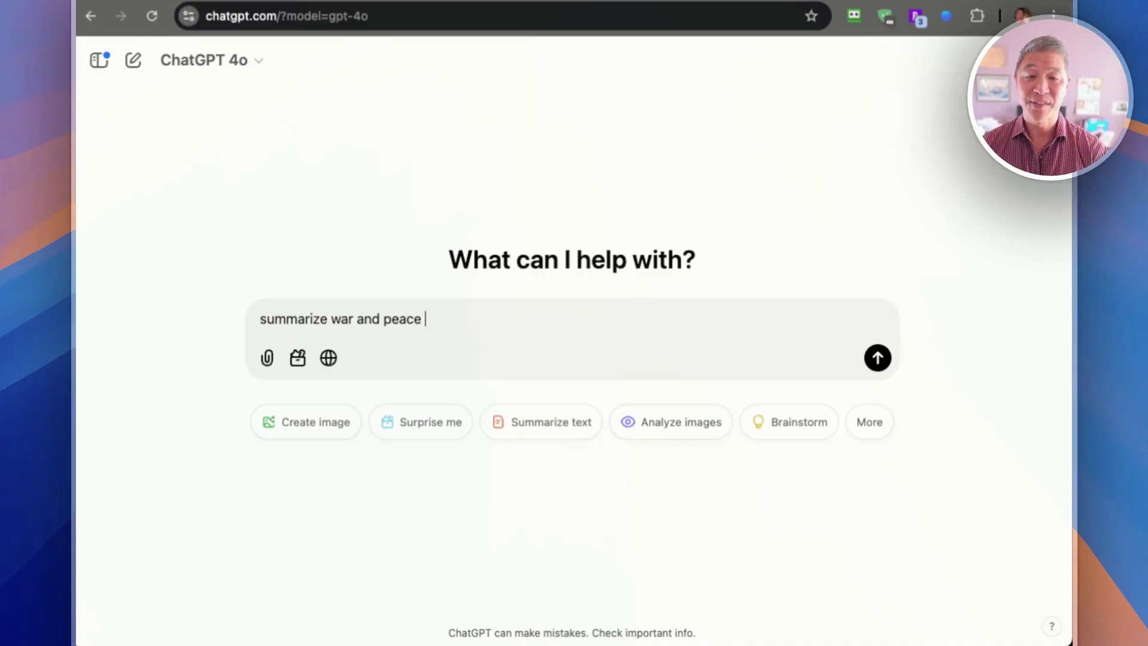
{"action": "type", "text": "in 3 apr"}
{"action": "key", "text": "BackSpace"}
{"action": "key", "text": "BackSpace"}
{"action": "key", "text": "BackSpace"}
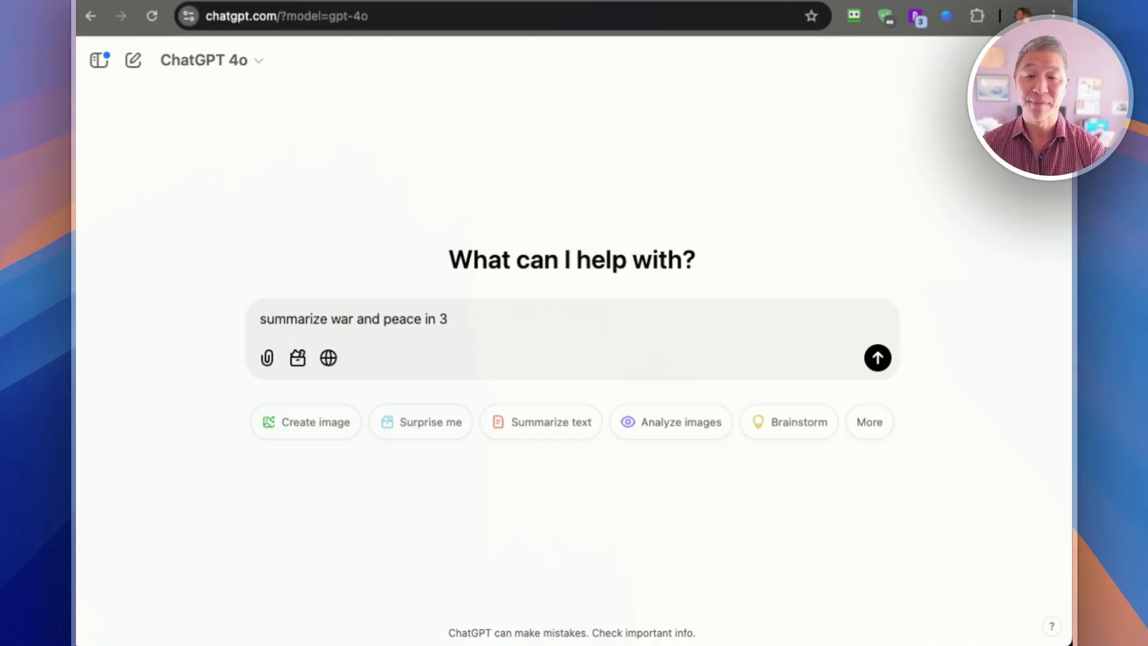
{"action": "type", "text": "paragraphs"}
{"action": "key", "text": "Return"}
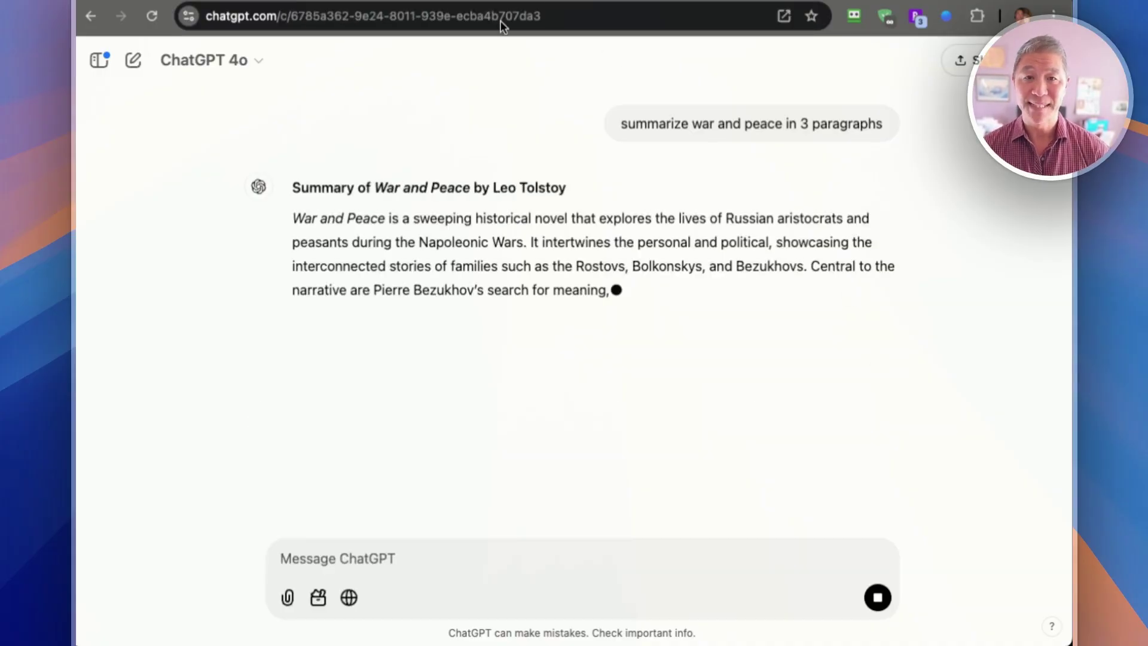
{"action": "scroll", "coordinate": [640, 281], "scroll_direction": "down", "scroll_amount": 2}
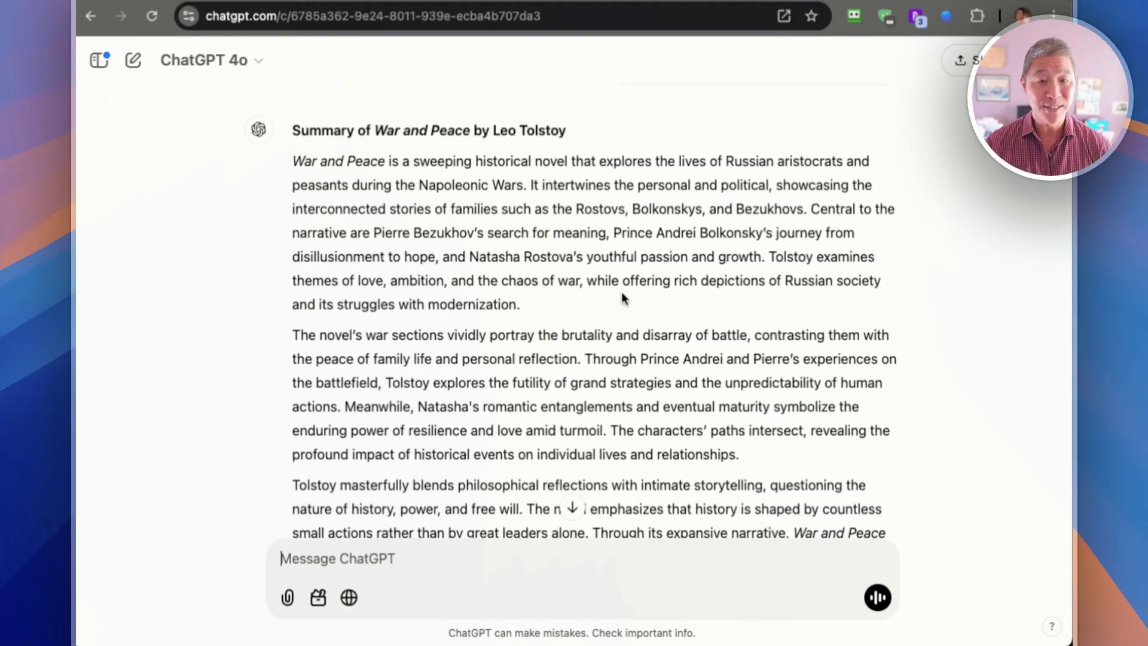
{"action": "scroll", "coordinate": [622, 294], "scroll_direction": "down", "scroll_amount": 5}
{"action": "scroll", "coordinate": [547, 411], "scroll_direction": "up", "scroll_amount": 2}
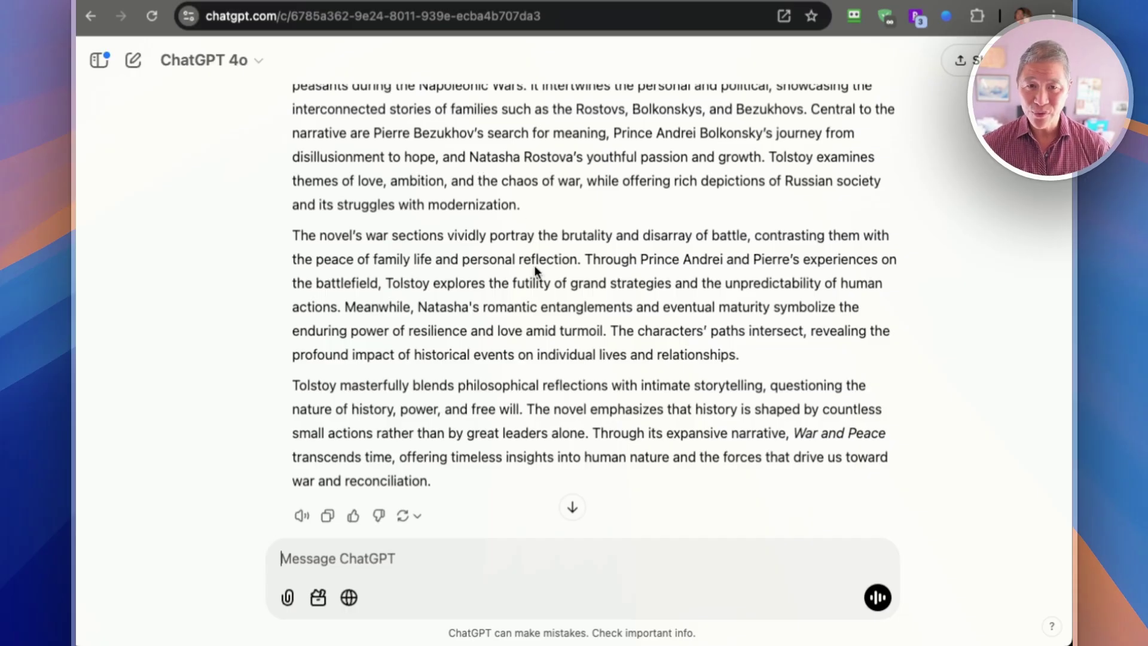
{"action": "scroll", "coordinate": [534, 267], "scroll_direction": "down", "scroll_amount": 2}
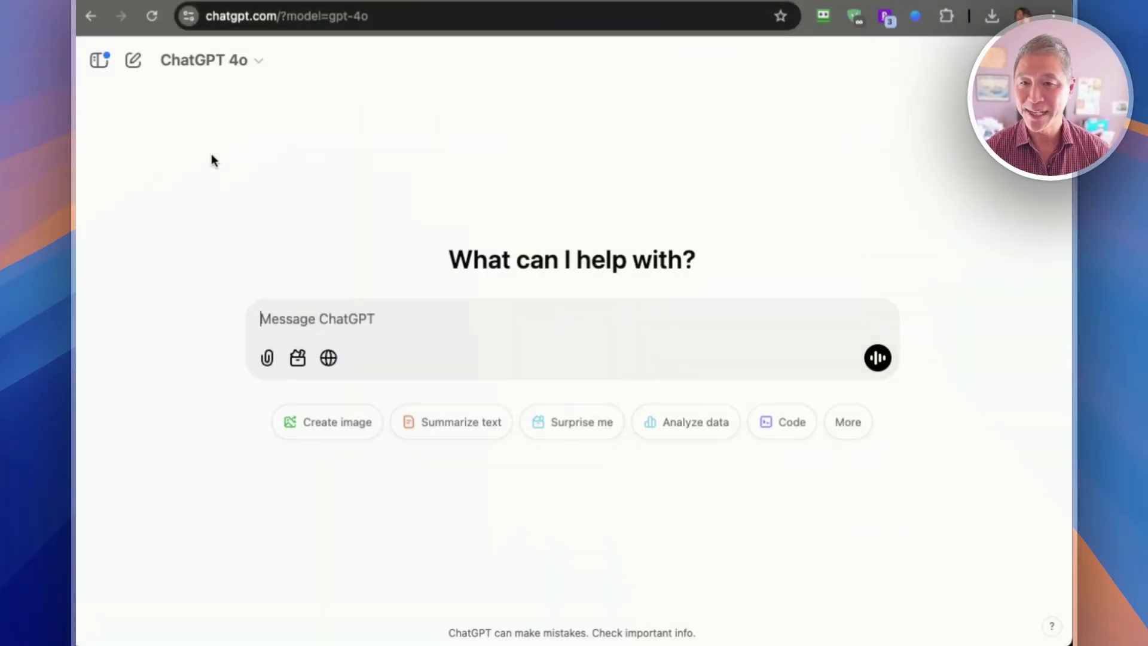
Ask for a 1000-word summary of The Great Gatsby and scroll down the reply.
{"action": "type", "text": "Sum"}
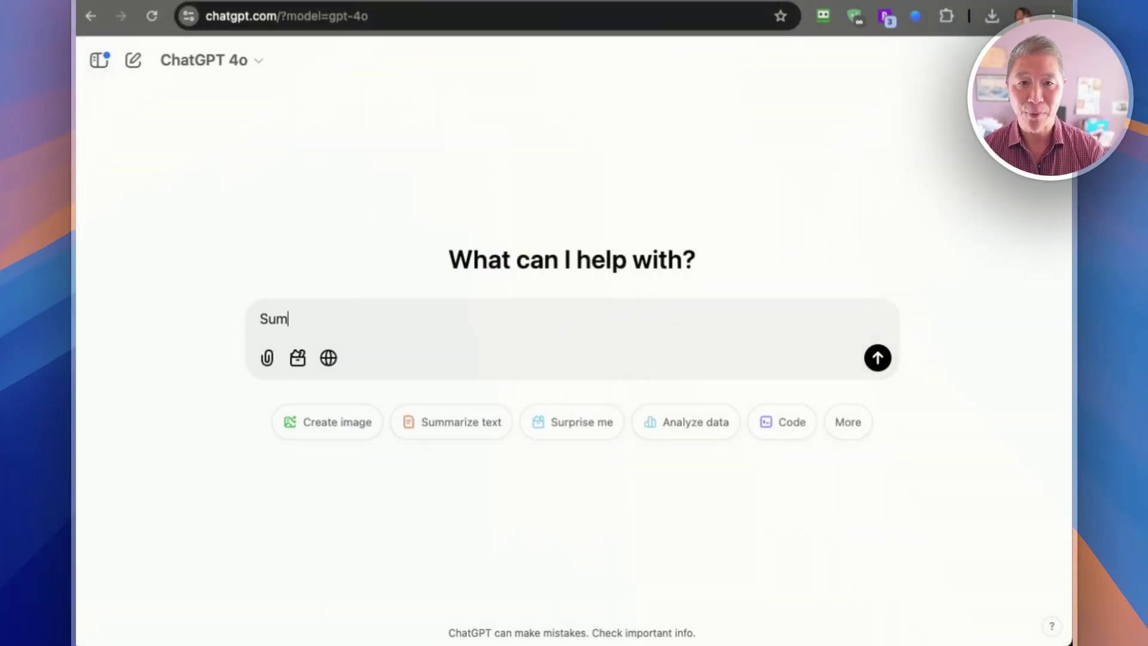
{"action": "type", "text": "marize the great gatsby in 1000 words"}
{"action": "left_click", "coordinate": [877, 359]}
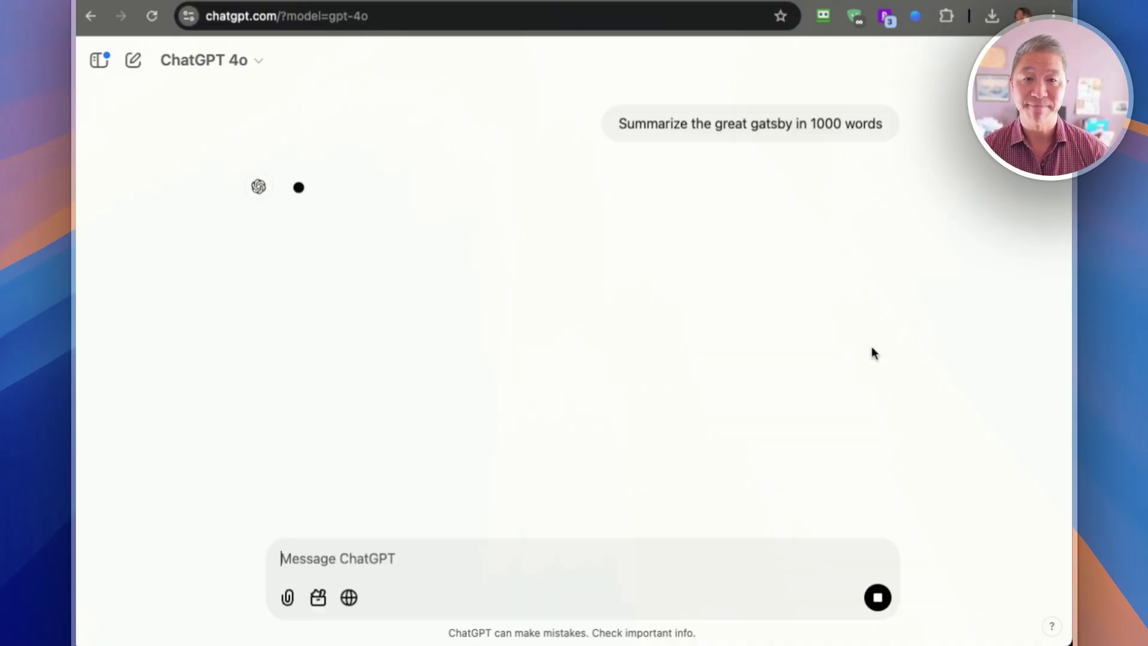
{"action": "scroll", "coordinate": [585, 346], "scroll_direction": "down", "scroll_amount": 10}
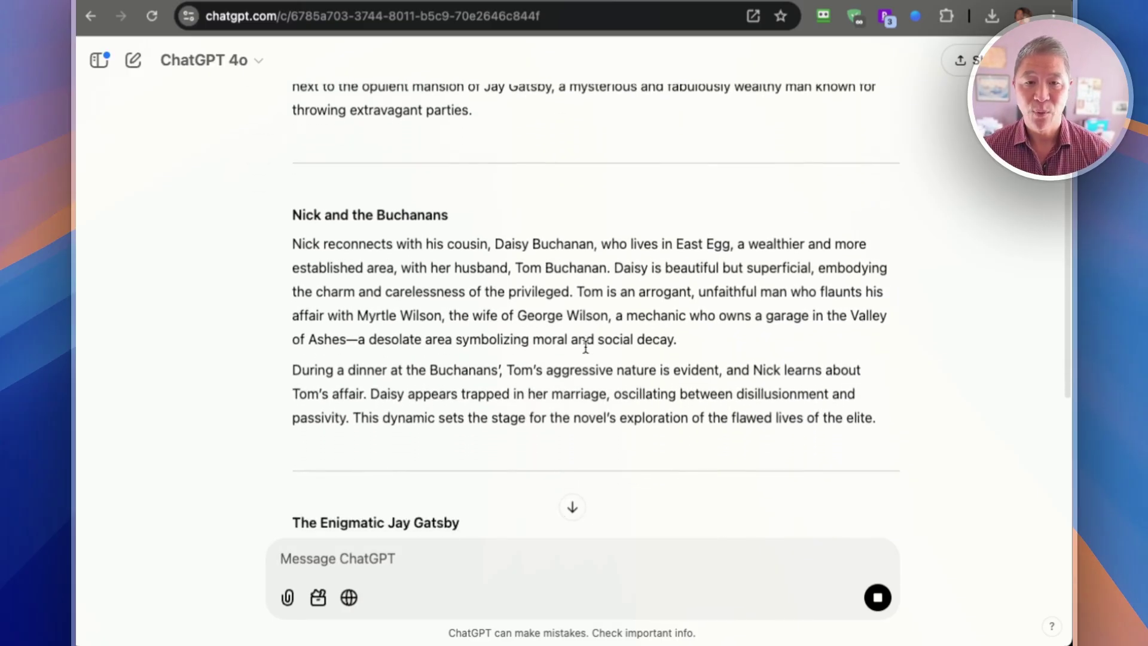
{"action": "scroll", "coordinate": [585, 352], "scroll_direction": "down", "scroll_amount": 7}
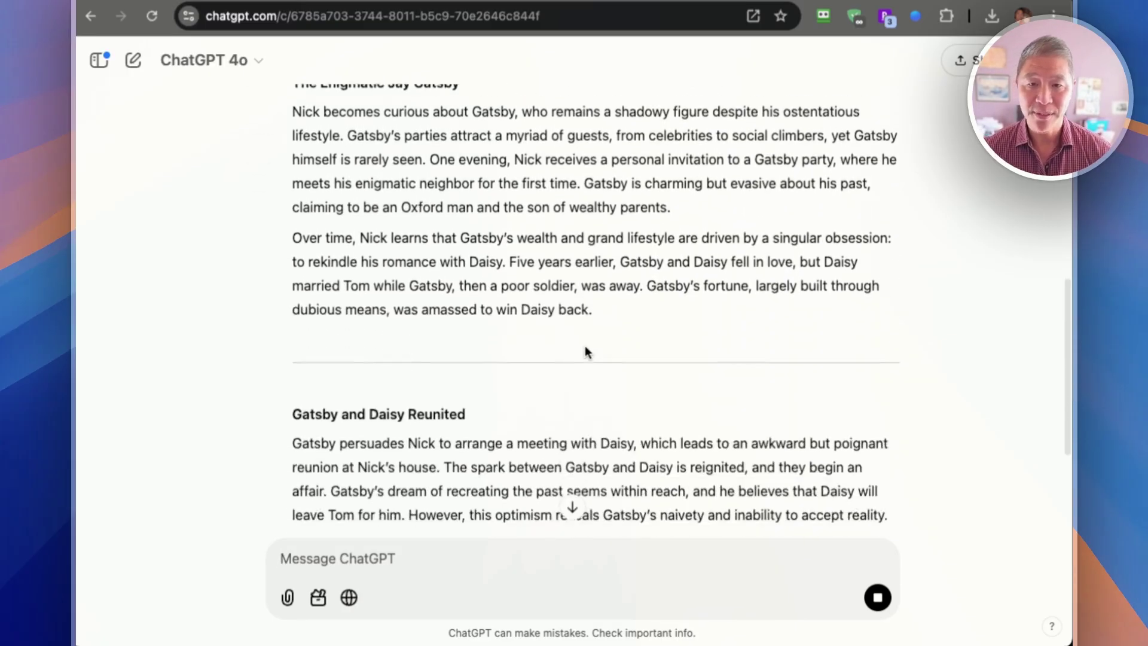
{"action": "scroll", "coordinate": [585, 352], "scroll_direction": "down", "scroll_amount": 4}
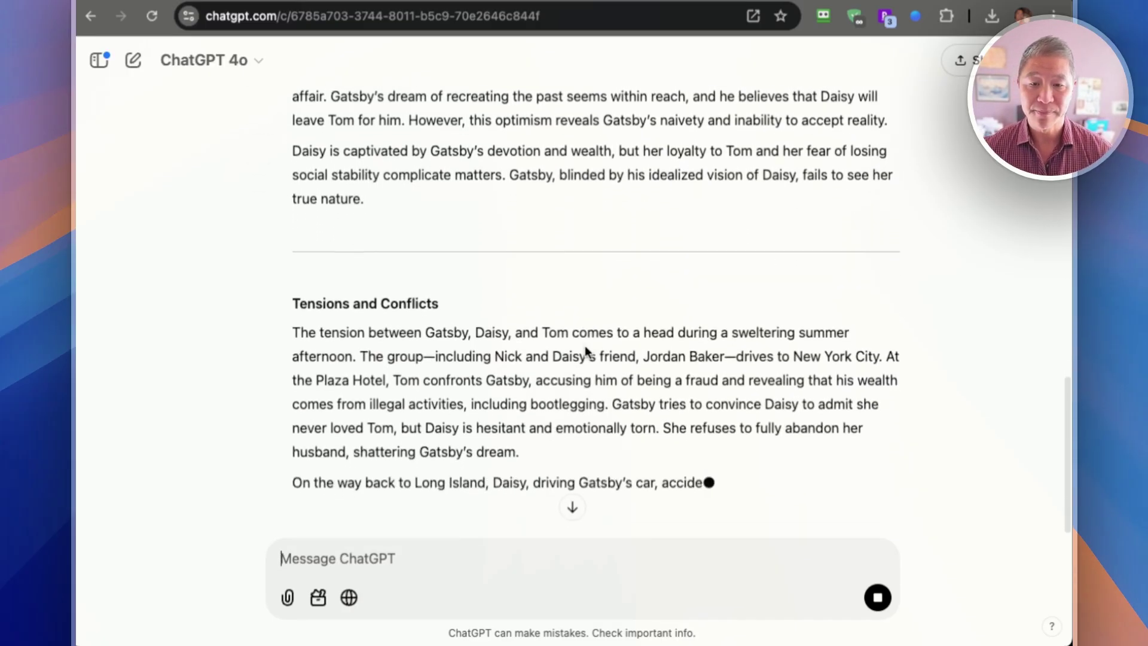
{"action": "scroll", "coordinate": [585, 345], "scroll_direction": "down", "scroll_amount": 12}
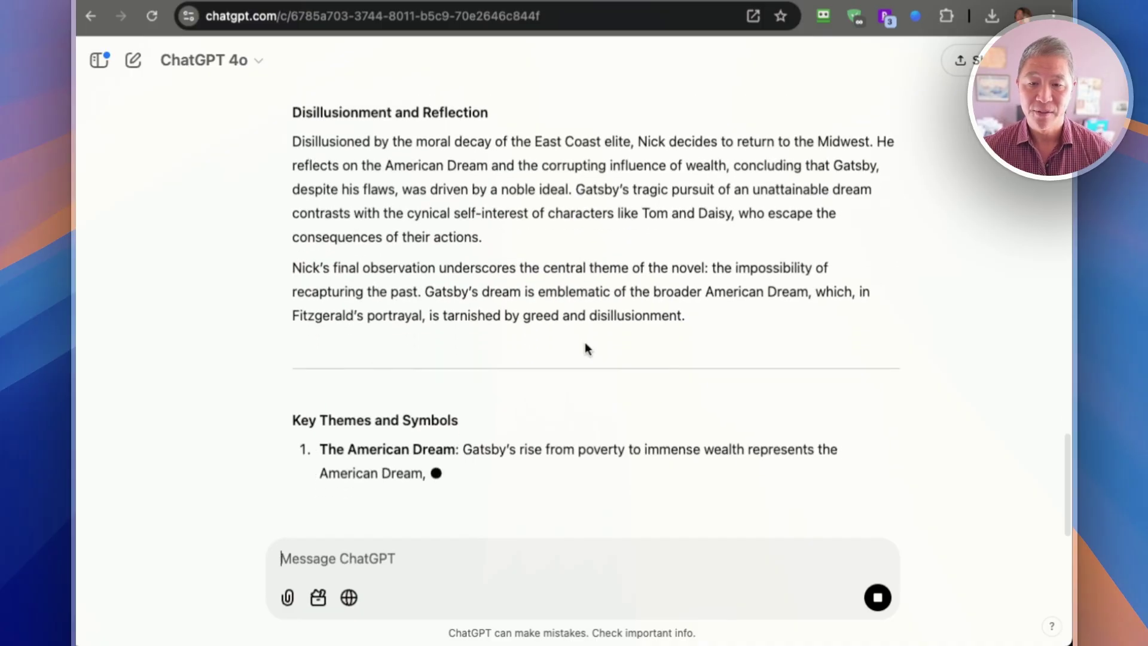
Review the Gatsby summary, then paste 'summarize war and peace in 1000 words' into a fresh chat.
{"action": "scroll", "coordinate": [586, 348], "scroll_direction": "up", "scroll_amount": 10}
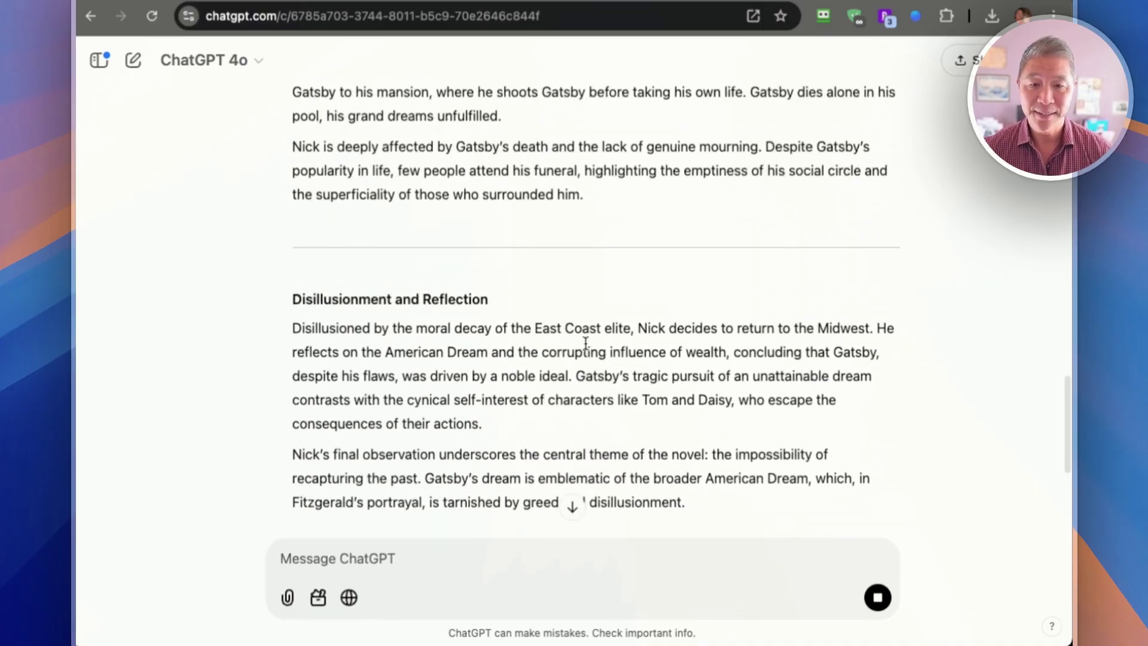
{"action": "scroll", "coordinate": [586, 349], "scroll_direction": "up", "scroll_amount": 12}
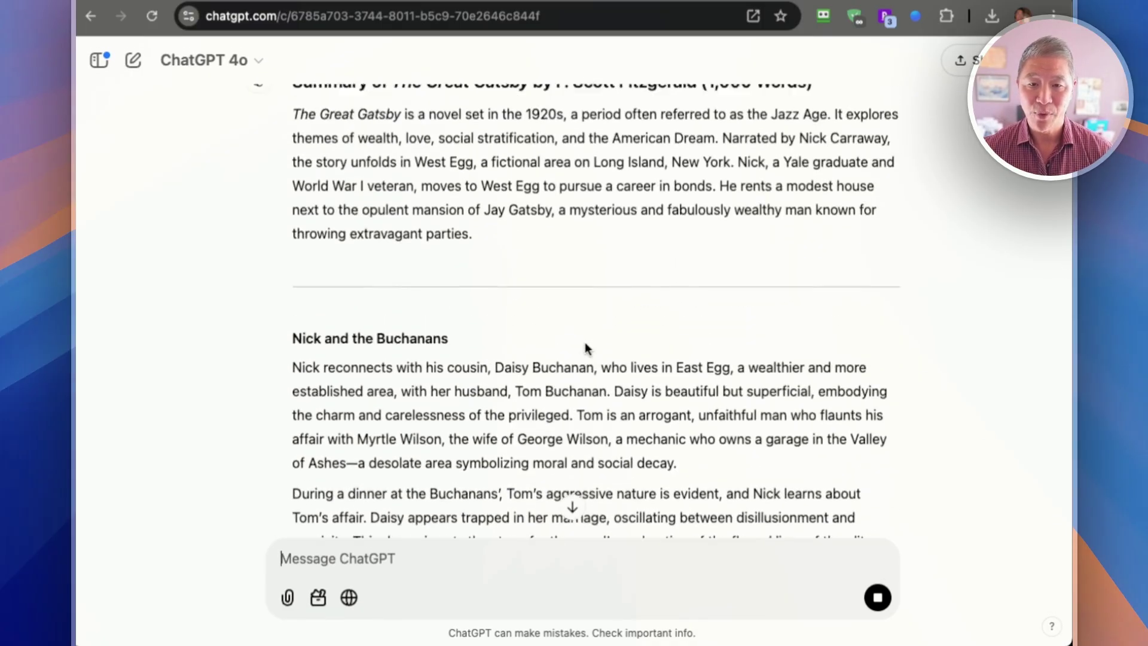
{"action": "scroll", "coordinate": [584, 348], "scroll_direction": "down", "scroll_amount": 1}
{"action": "scroll", "coordinate": [584, 348], "scroll_direction": "up", "scroll_amount": 1}
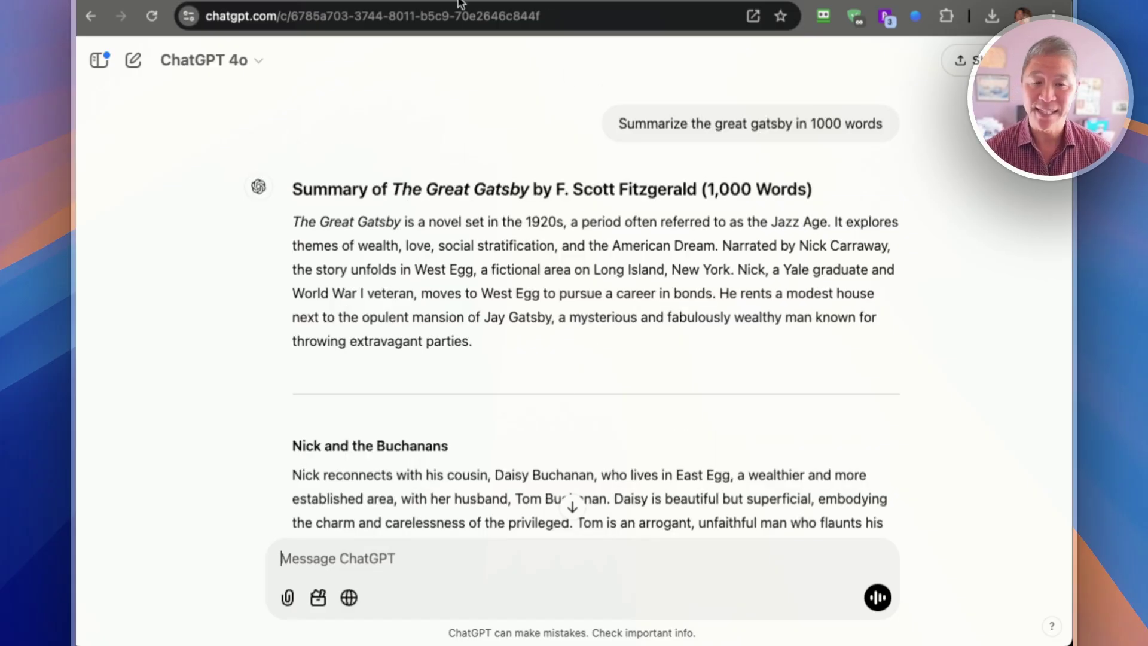
{"action": "scroll", "coordinate": [493, 357], "scroll_direction": "down", "scroll_amount": 4}
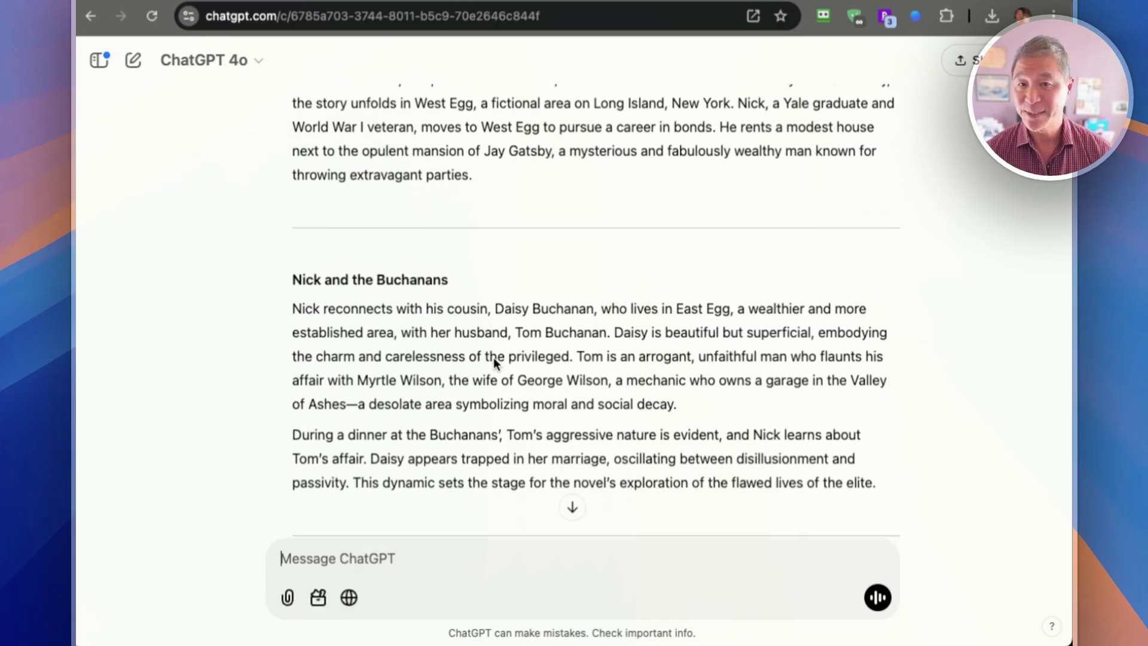
{"action": "scroll", "coordinate": [494, 356], "scroll_direction": "down", "scroll_amount": 9}
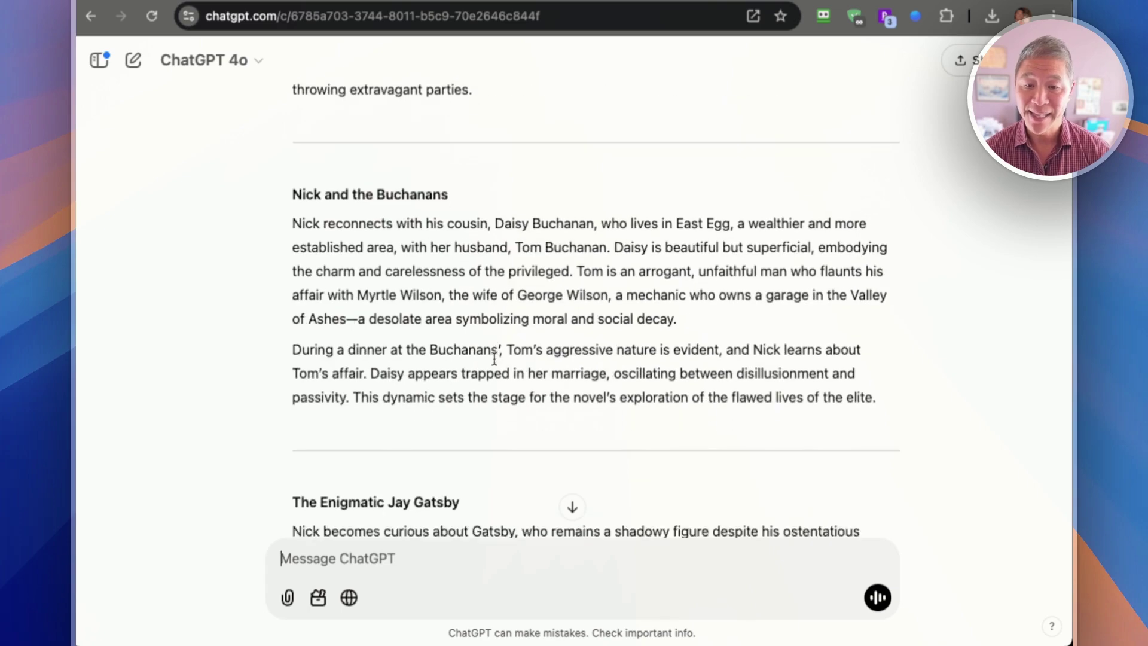
{"action": "scroll", "coordinate": [434, 291], "scroll_direction": "down", "scroll_amount": 8}
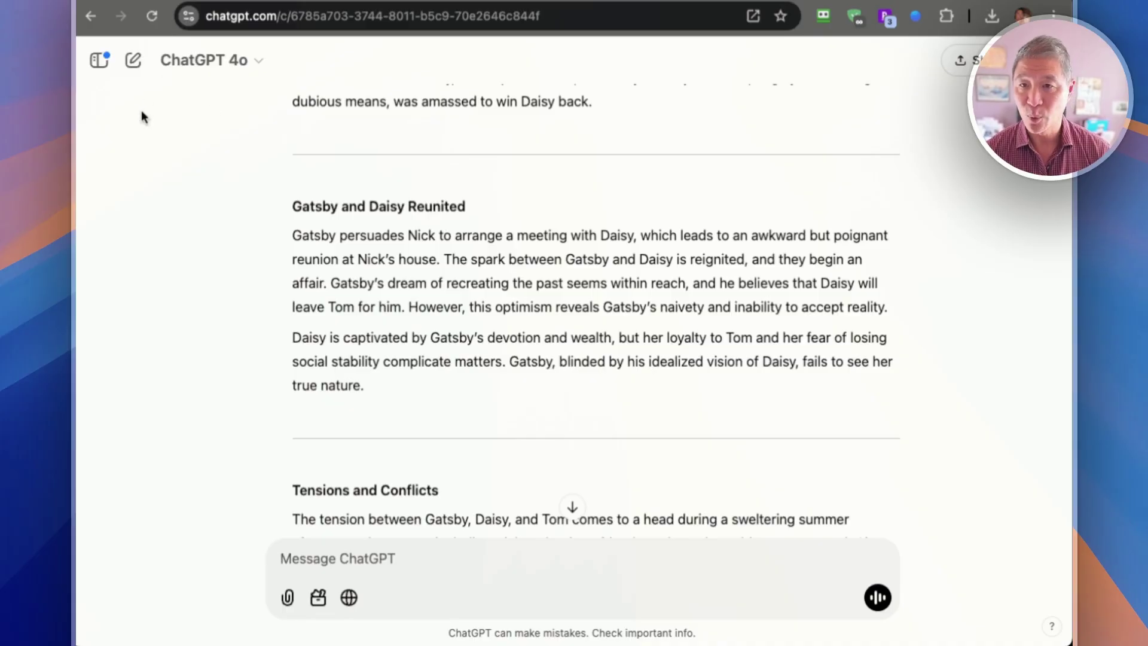
{"action": "left_click", "coordinate": [133, 61]}
{"action": "type", "text": "summarize war and peace in 1000 words"}
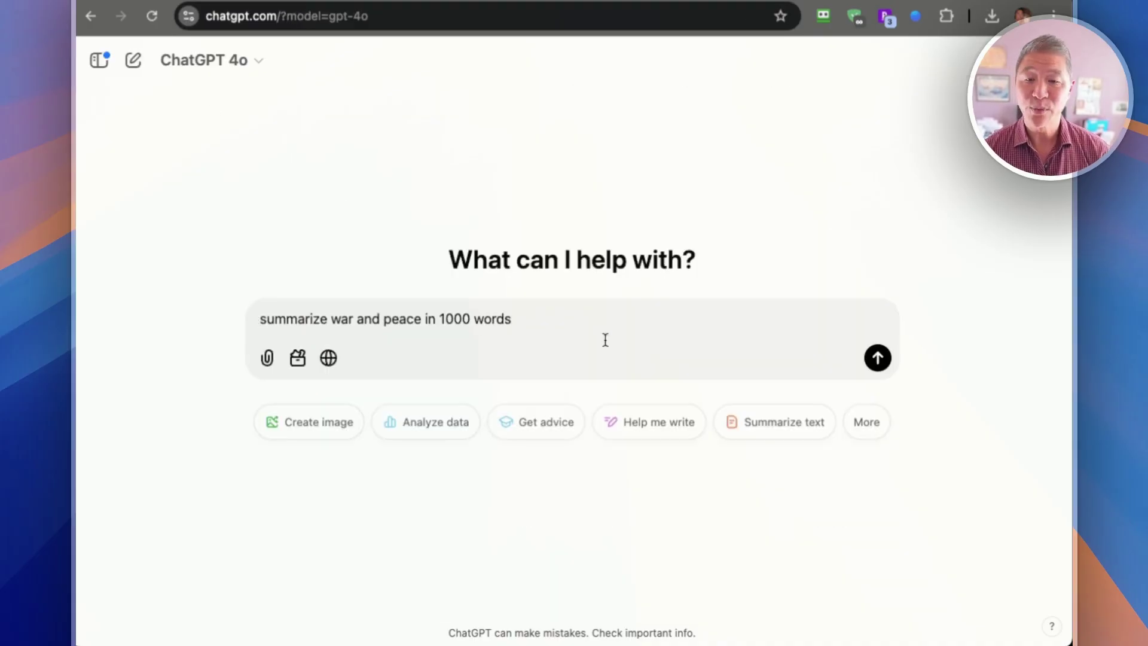
Send the 1000-word War and Peace request and scroll the reply to its Conclusion.
{"action": "left_click", "coordinate": [878, 359]}
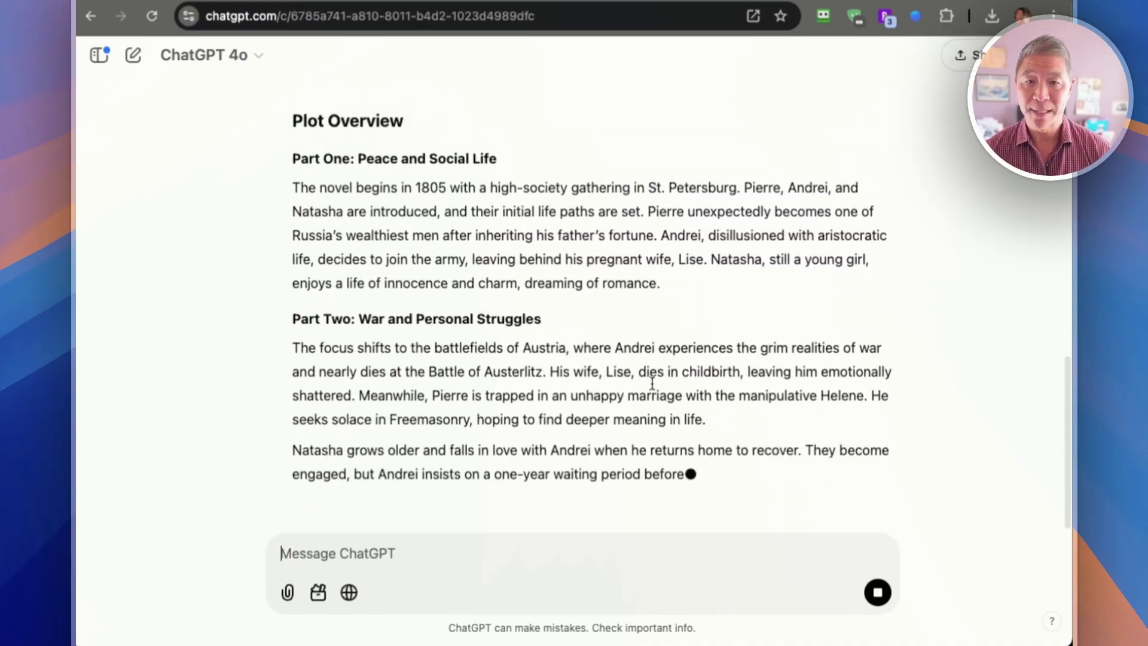
{"action": "scroll", "coordinate": [653, 388], "scroll_direction": "down", "scroll_amount": 10}
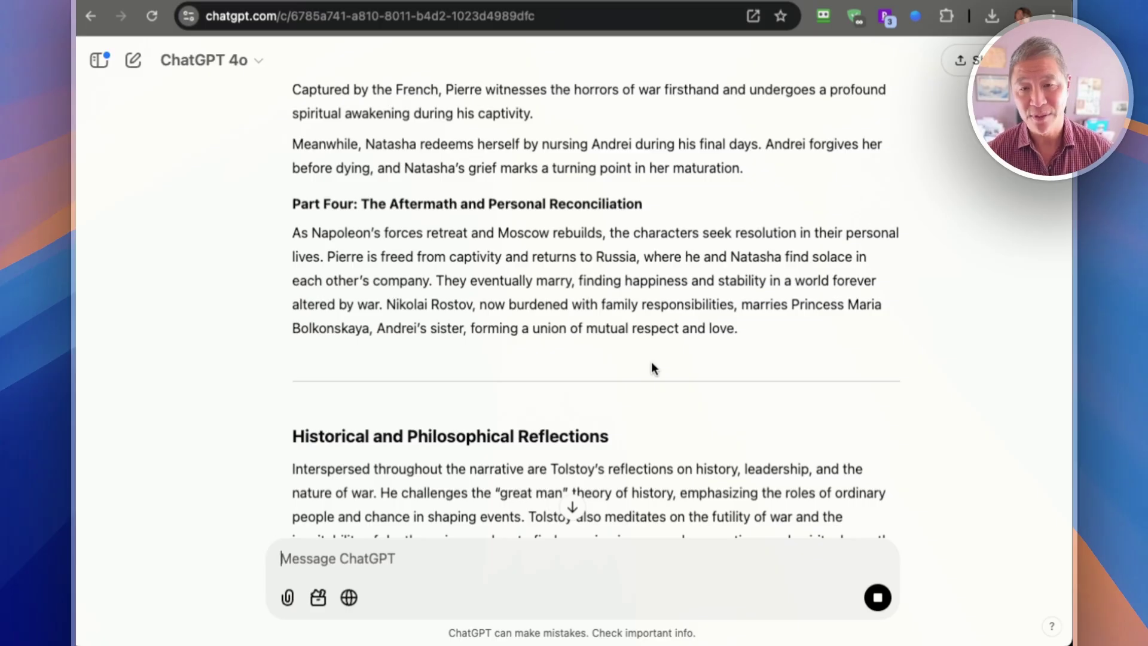
{"action": "scroll", "coordinate": [651, 362], "scroll_direction": "down", "scroll_amount": 5}
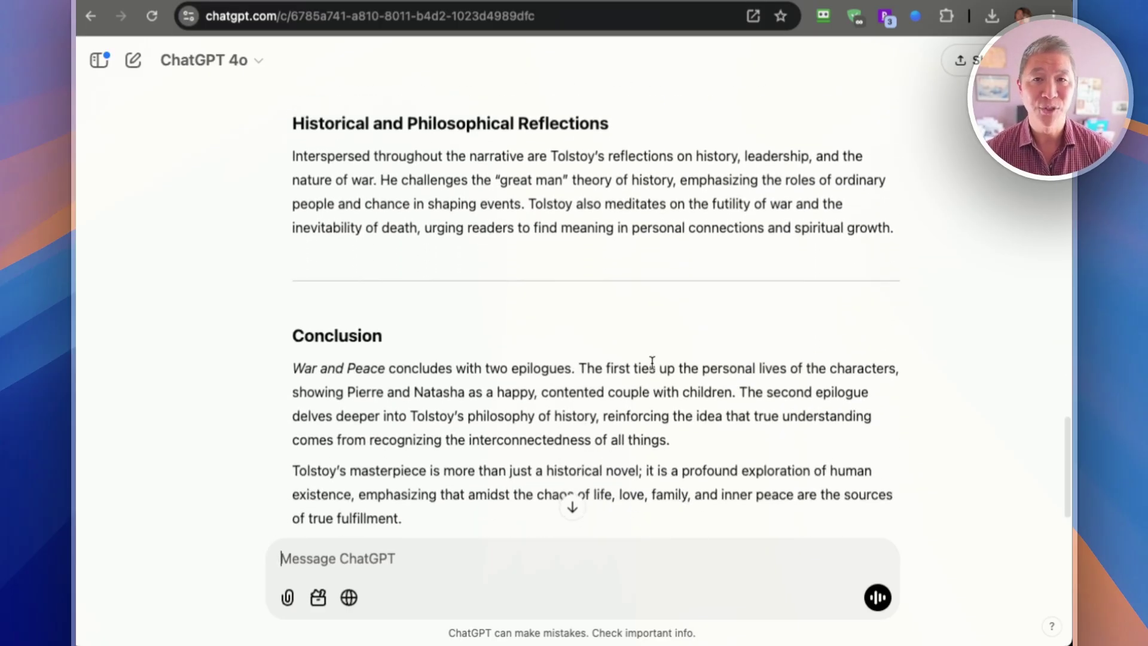
{"action": "scroll", "coordinate": [652, 361], "scroll_direction": "down", "scroll_amount": 3}
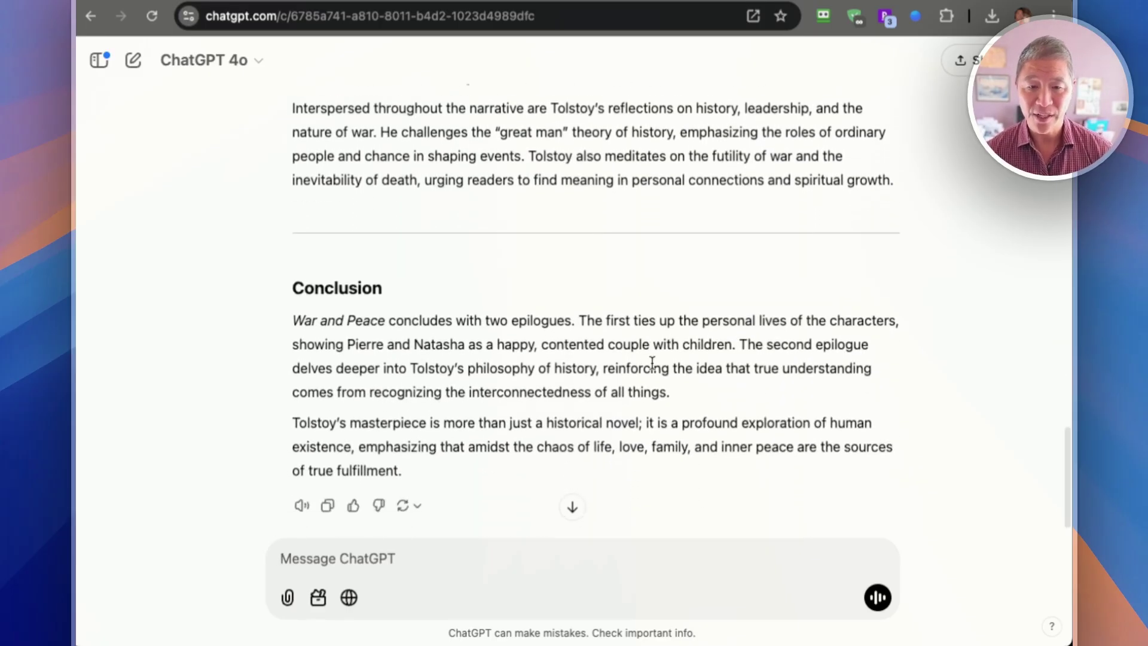
{"action": "scroll", "coordinate": [651, 361], "scroll_direction": "up", "scroll_amount": 10}
{"action": "scroll", "coordinate": [651, 361], "scroll_direction": "up", "scroll_amount": 15}
{"action": "scroll", "coordinate": [652, 363], "scroll_direction": "down", "scroll_amount": 15}
{"action": "scroll", "coordinate": [652, 363], "scroll_direction": "down", "scroll_amount": 8}
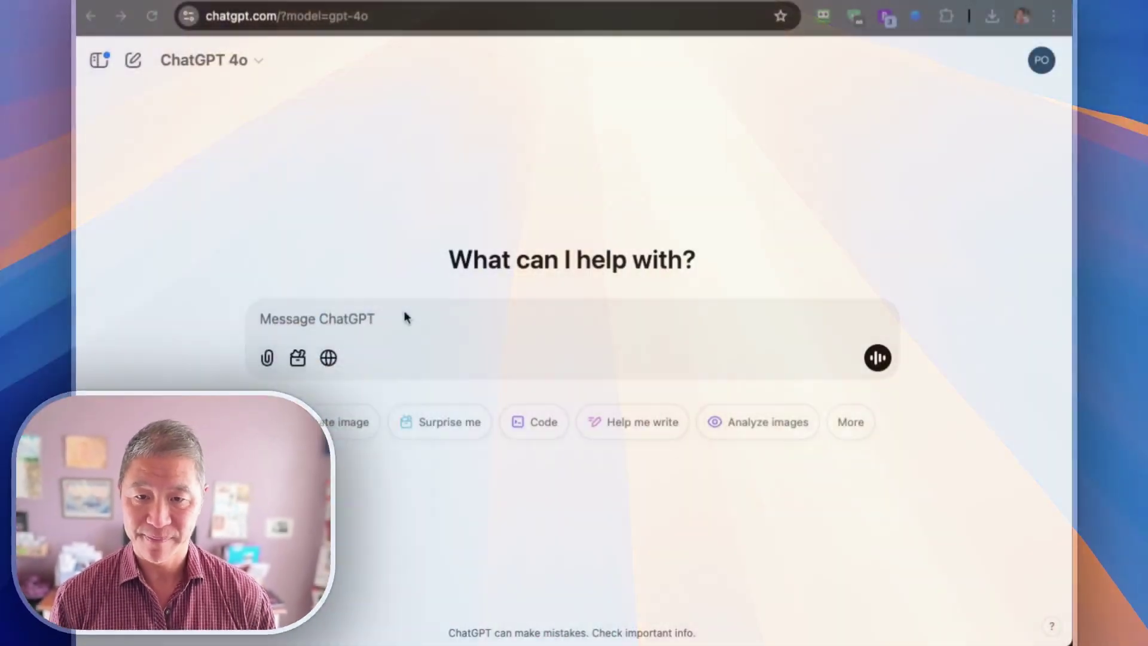
Request a 2500-word Great Gatsby summary and scroll through it to the Conclusion.
{"action": "type", "text": "summarize the great gatsby in 2500 words"}
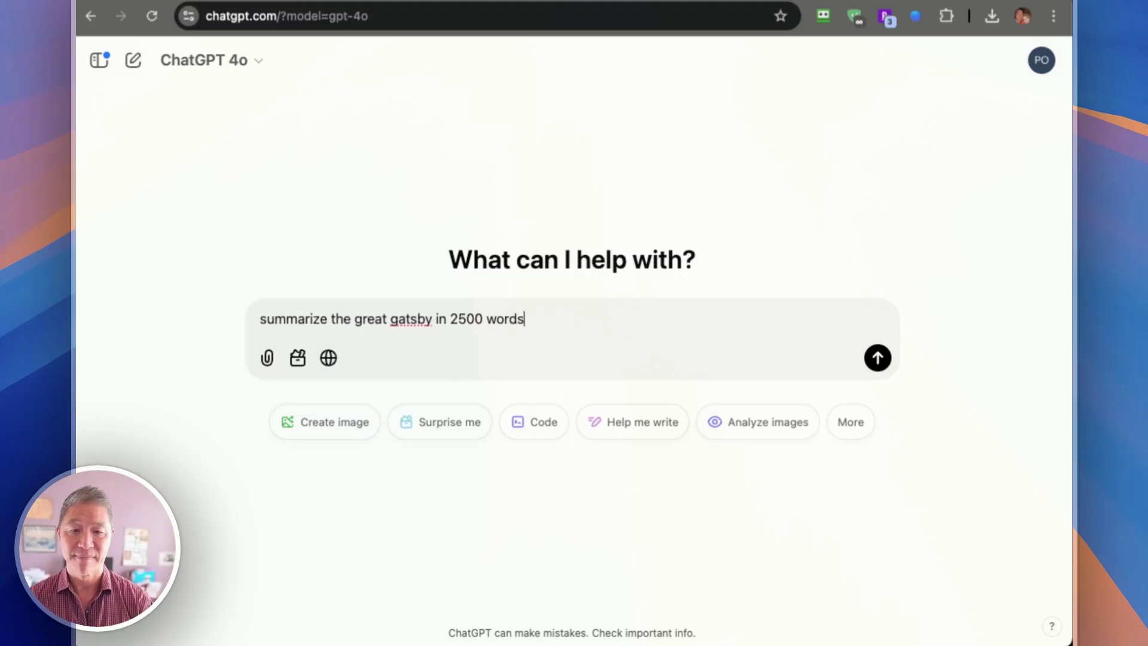
{"action": "key", "text": "Return"}
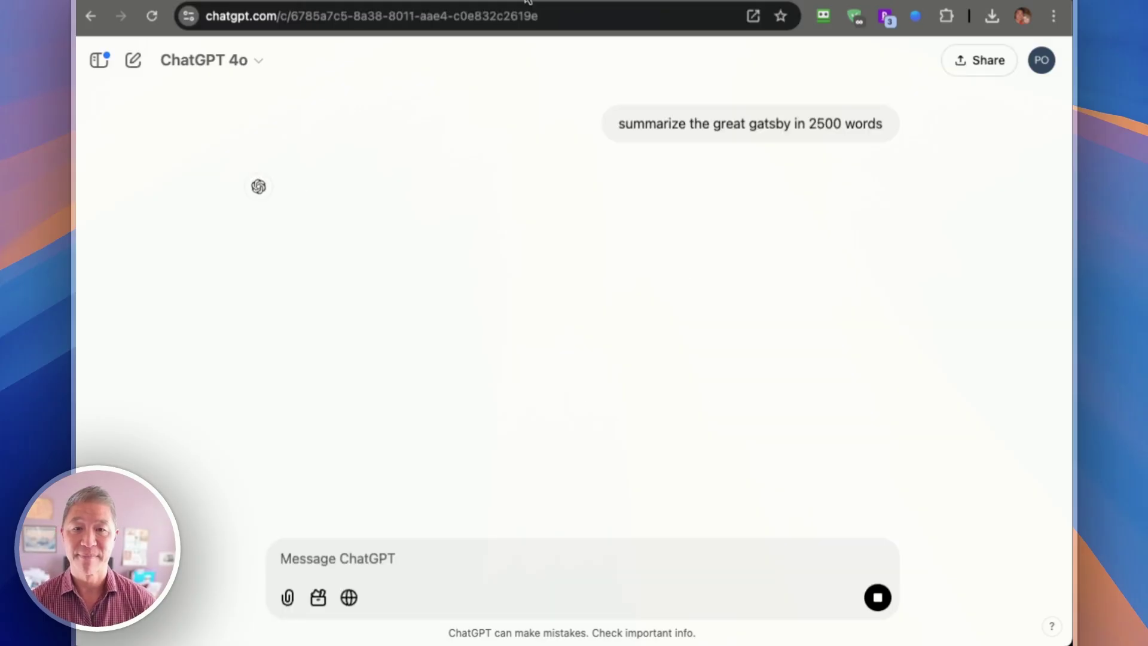
{"action": "scroll", "coordinate": [504, 340], "scroll_direction": "down", "scroll_amount": 5}
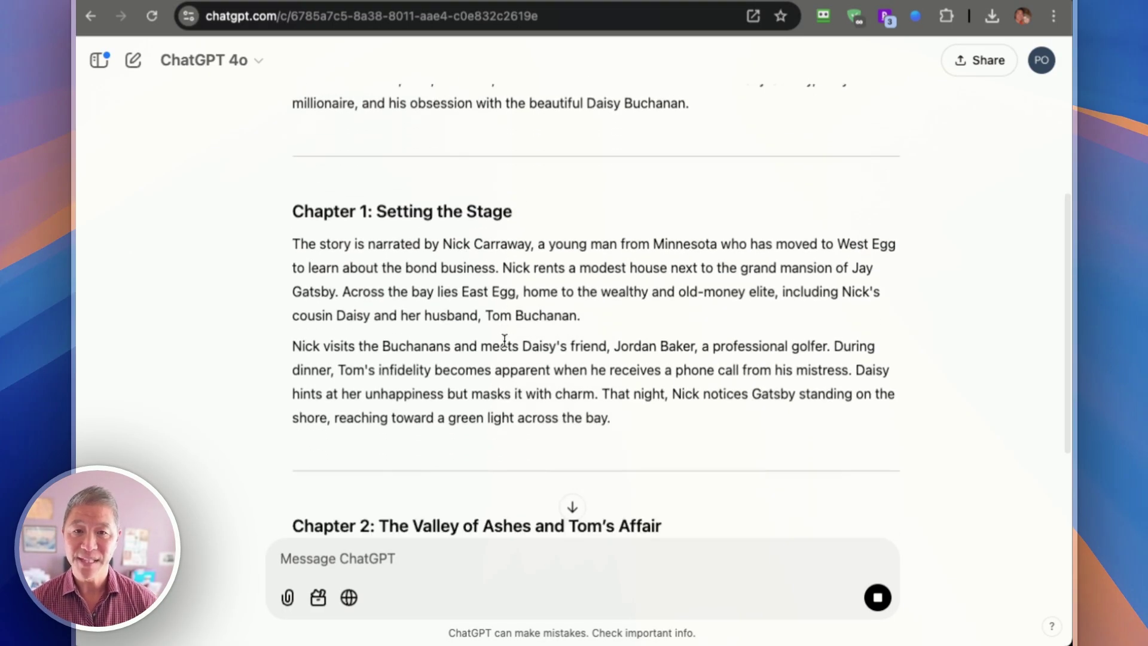
{"action": "scroll", "coordinate": [504, 340], "scroll_direction": "down", "scroll_amount": 10}
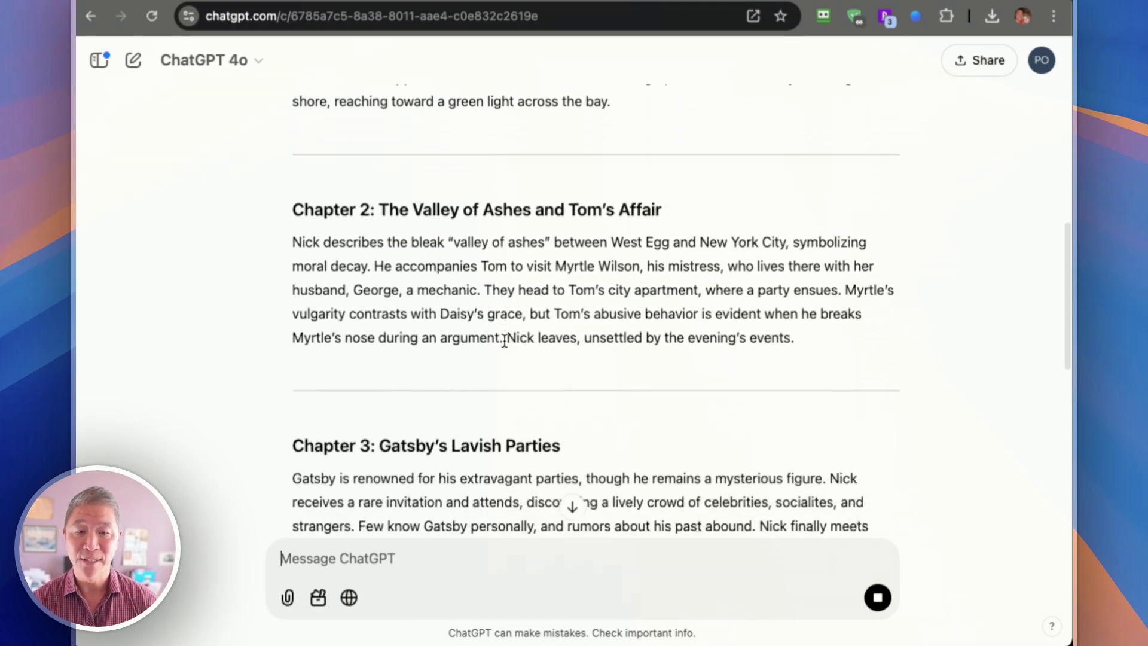
{"action": "scroll", "coordinate": [503, 339], "scroll_direction": "down", "scroll_amount": 5}
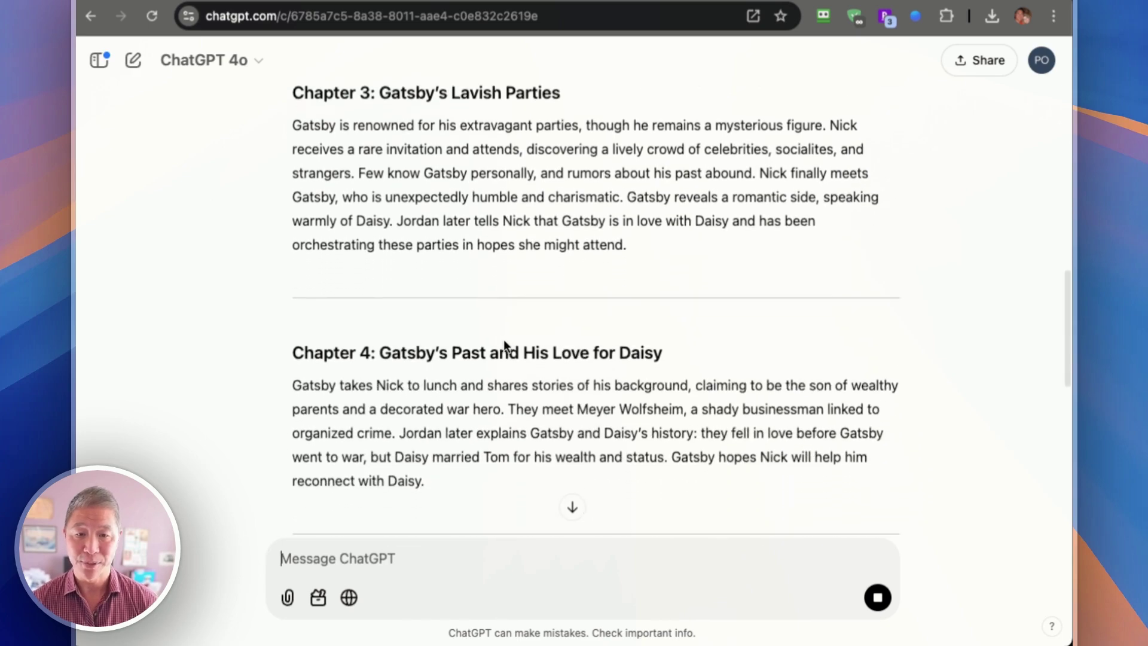
{"action": "scroll", "coordinate": [517, 334], "scroll_direction": "down", "scroll_amount": 5}
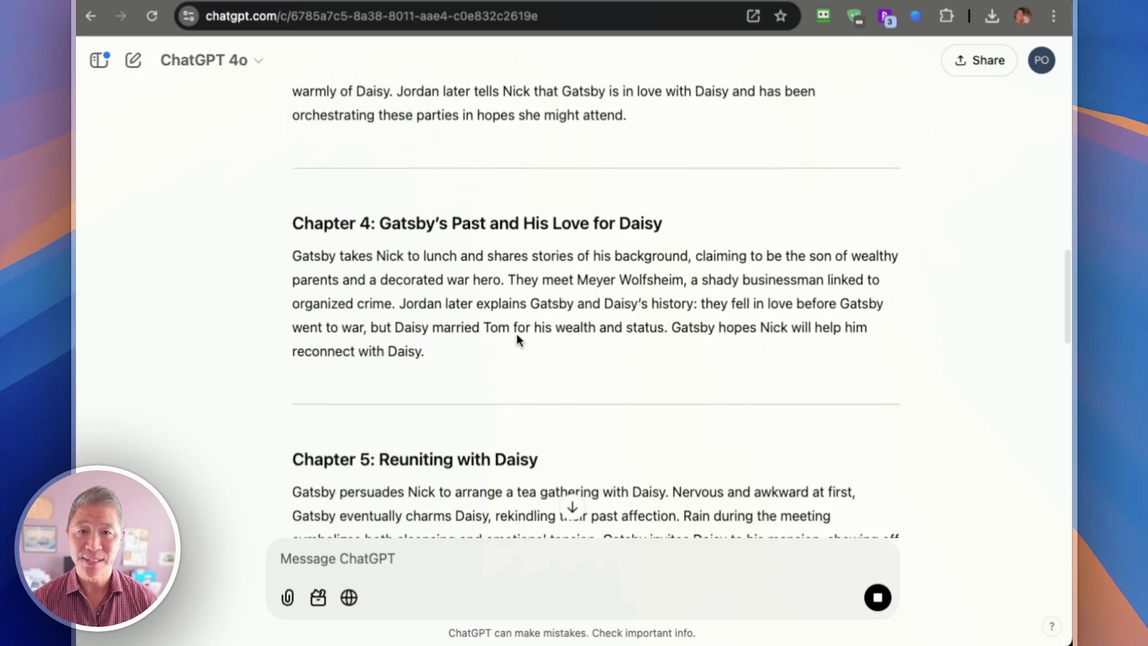
{"action": "scroll", "coordinate": [516, 340], "scroll_direction": "down", "scroll_amount": 5}
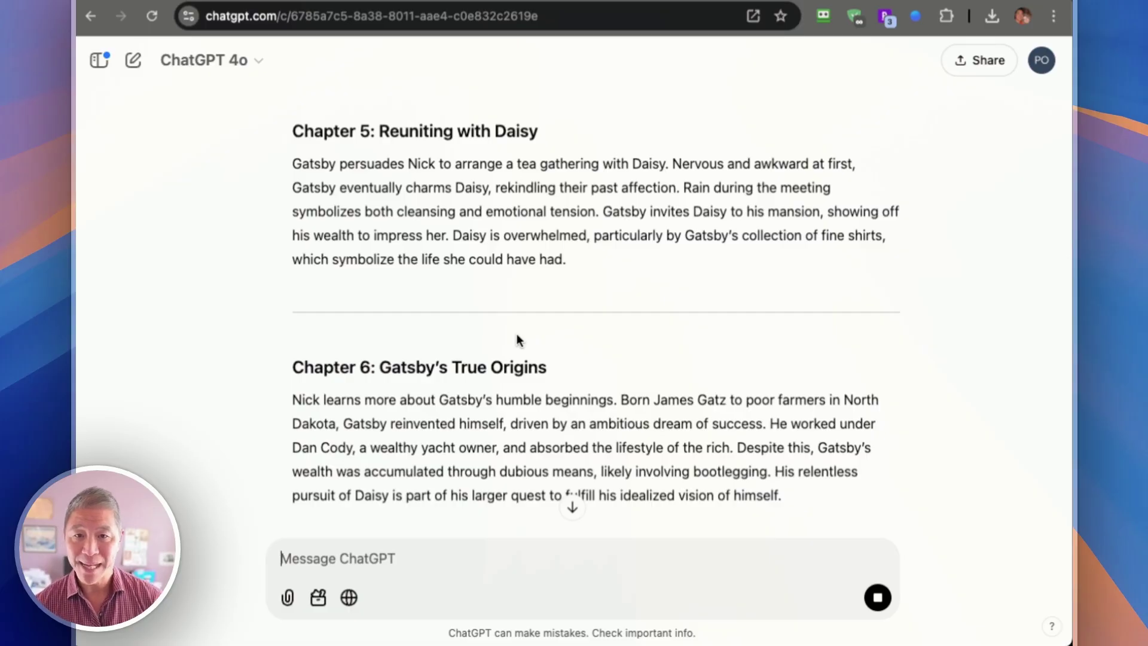
{"action": "scroll", "coordinate": [516, 332], "scroll_direction": "down", "scroll_amount": 2}
{"action": "scroll", "coordinate": [514, 395], "scroll_direction": "down", "scroll_amount": 20}
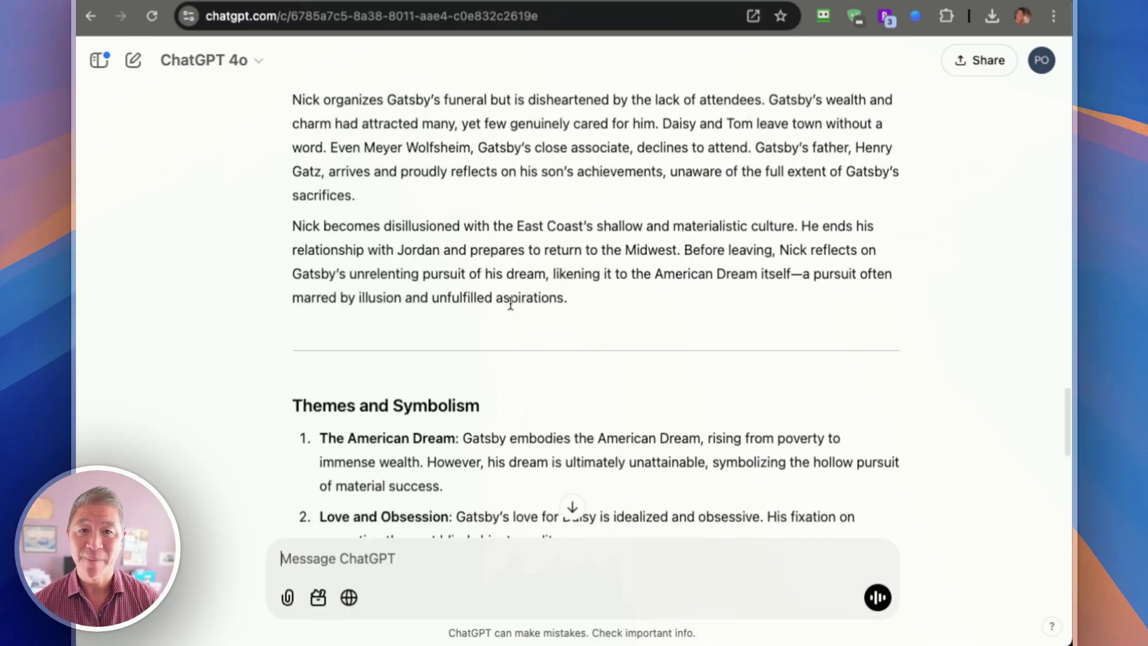
{"action": "scroll", "coordinate": [511, 306], "scroll_direction": "down", "scroll_amount": 1}
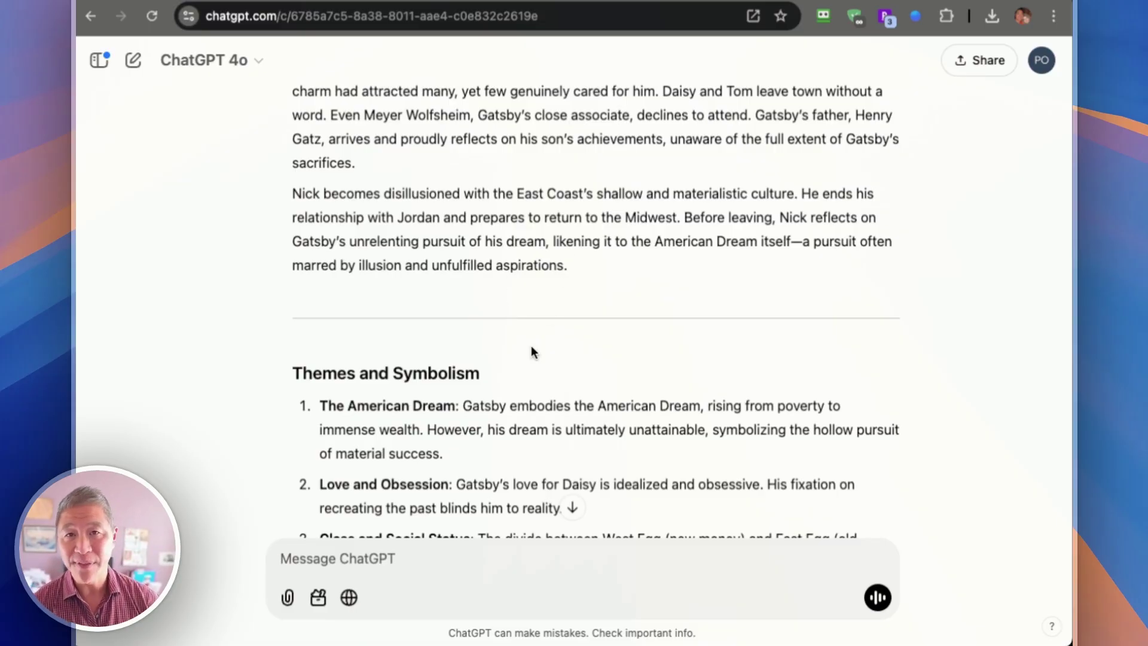
{"action": "scroll", "coordinate": [531, 347], "scroll_direction": "down", "scroll_amount": 15}
{"action": "scroll", "coordinate": [531, 346], "scroll_direction": "down", "scroll_amount": 1}
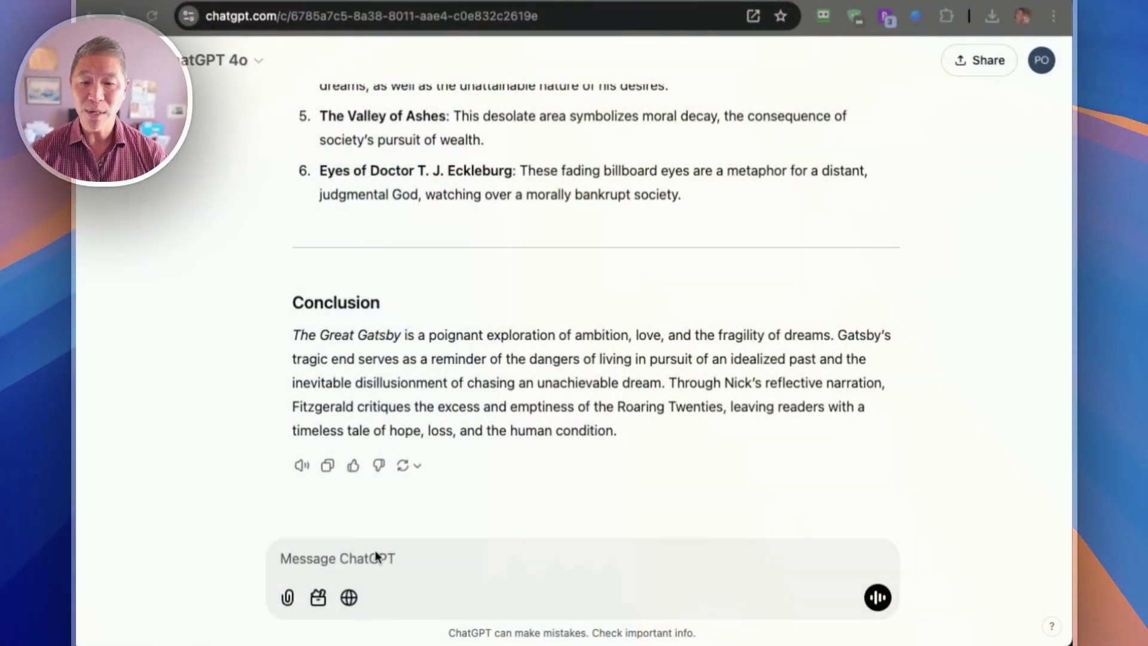
Ask the follow-up question 'what are the key themes in the great gatsby'.
{"action": "left_click", "coordinate": [376, 554]}
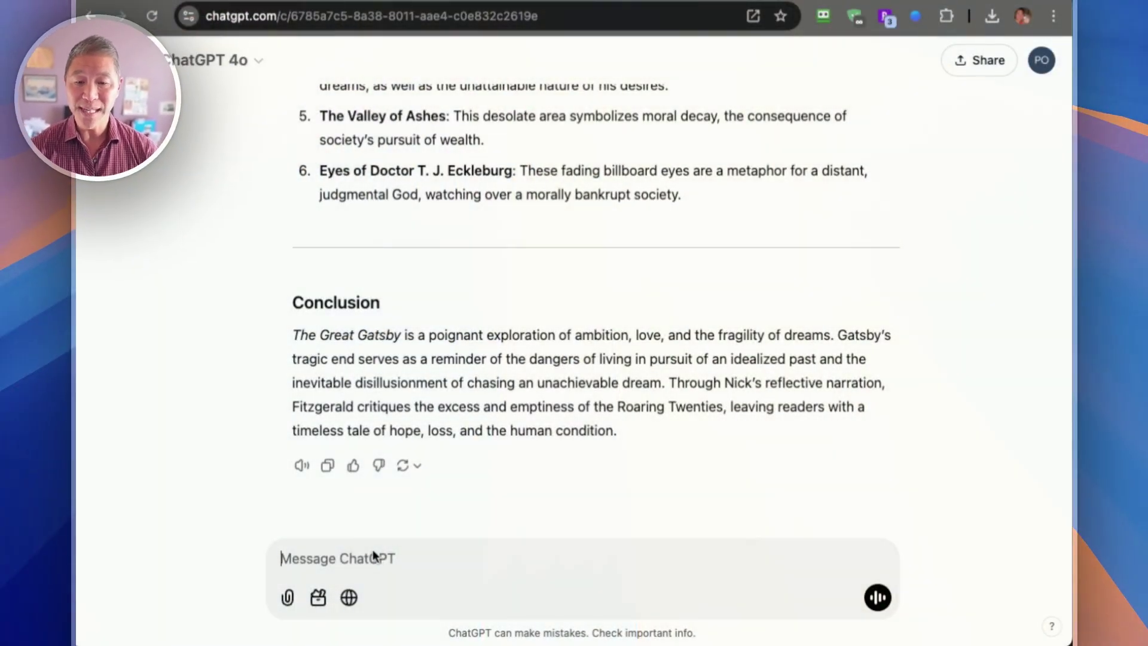
{"action": "type", "text": "what are the key themes in this book"}
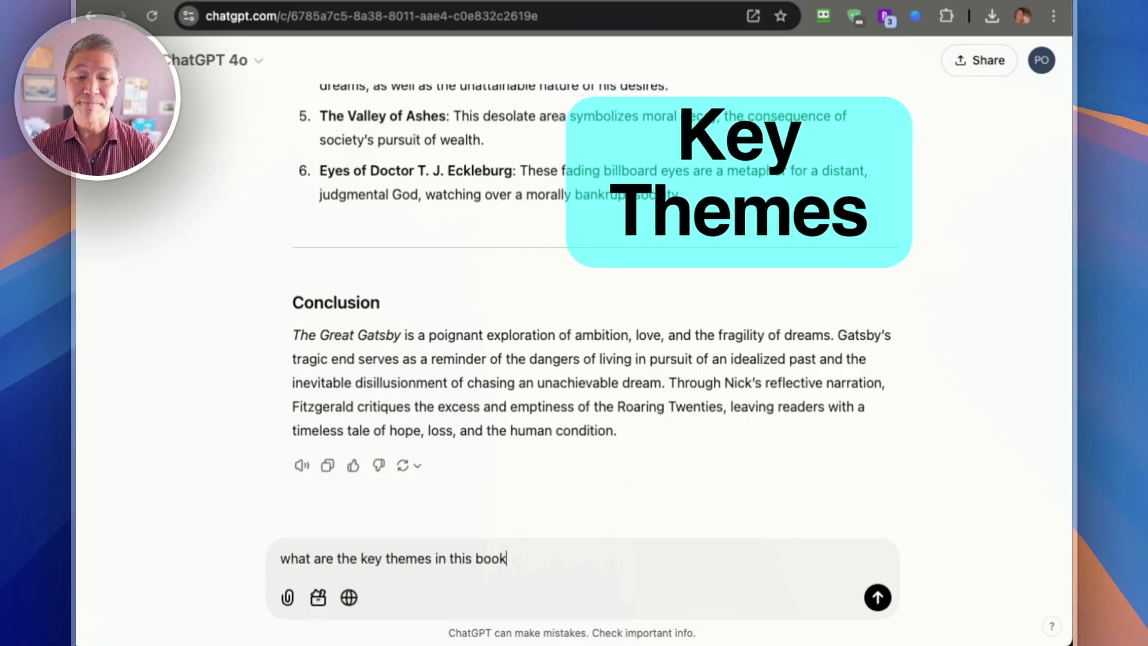
{"action": "key", "text": "Return"}
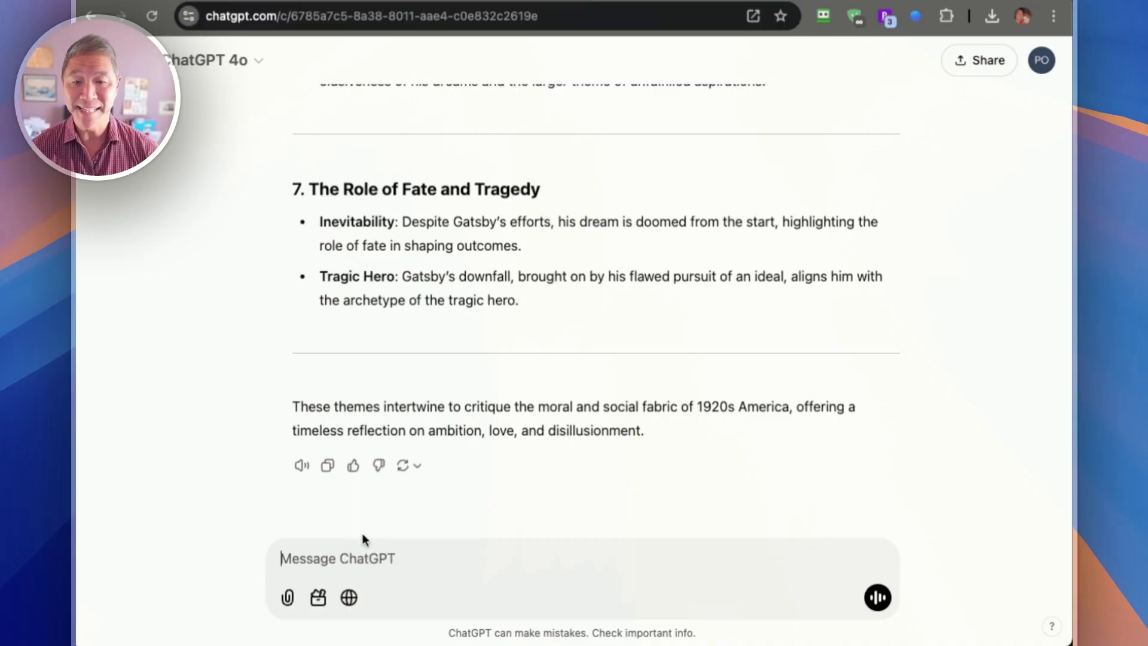
Send 'explain the ending more detail' and scroll both responses to Gatsby's Funeral.
{"action": "type", "text": "explain the ending more detail"}
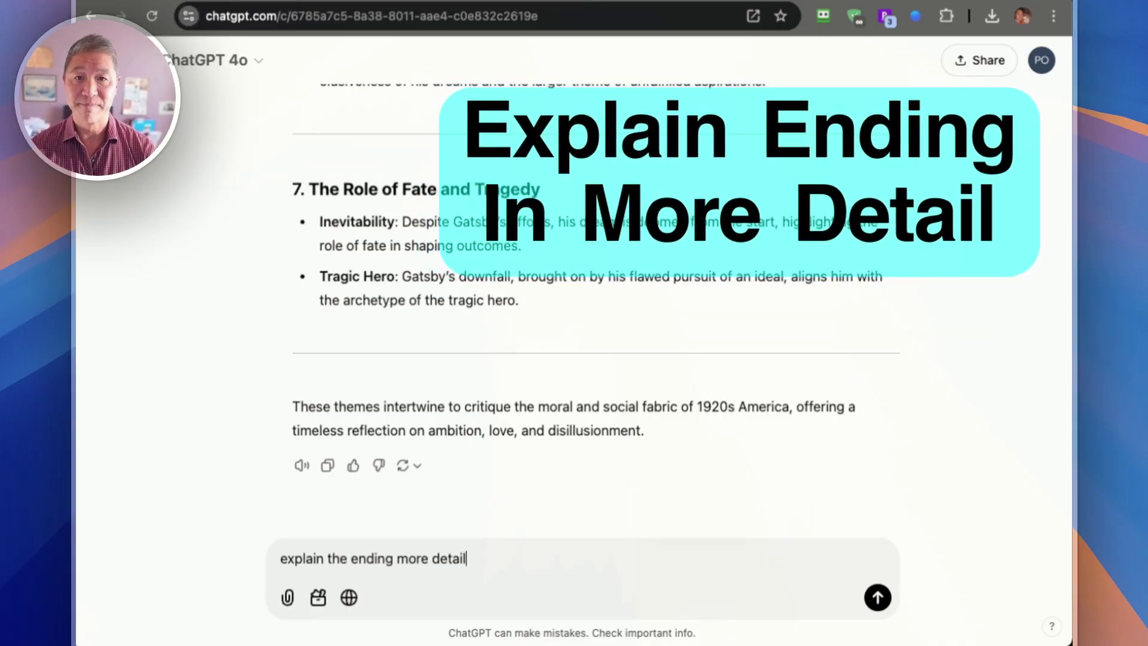
{"action": "key", "text": "Return"}
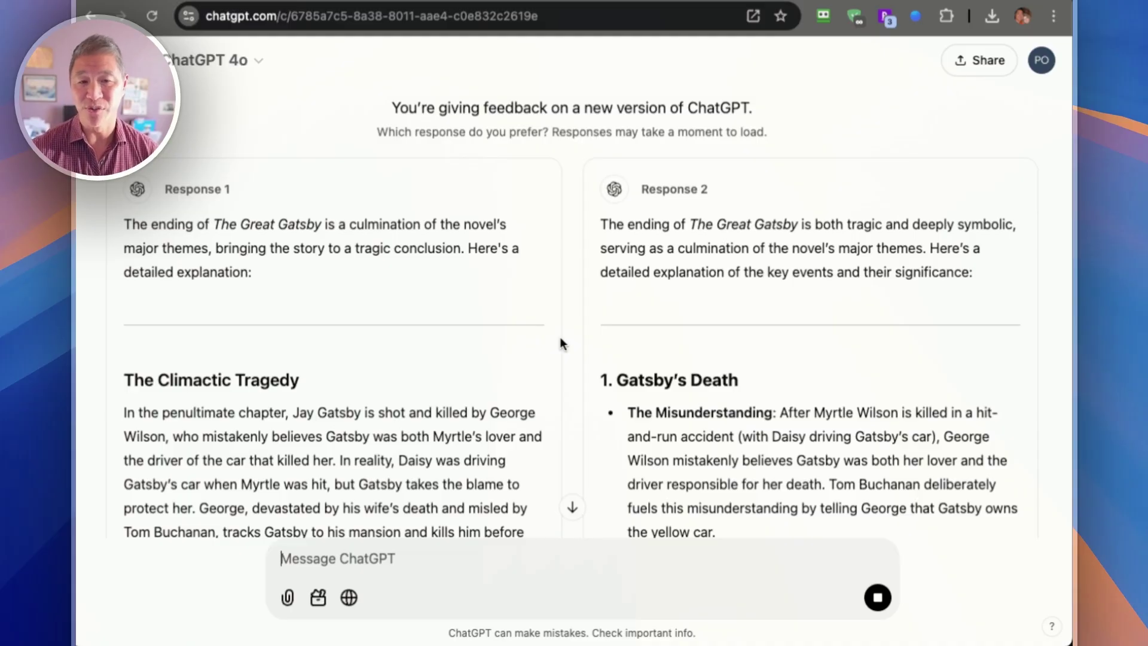
{"action": "scroll", "coordinate": [446, 410], "scroll_direction": "down", "scroll_amount": 10}
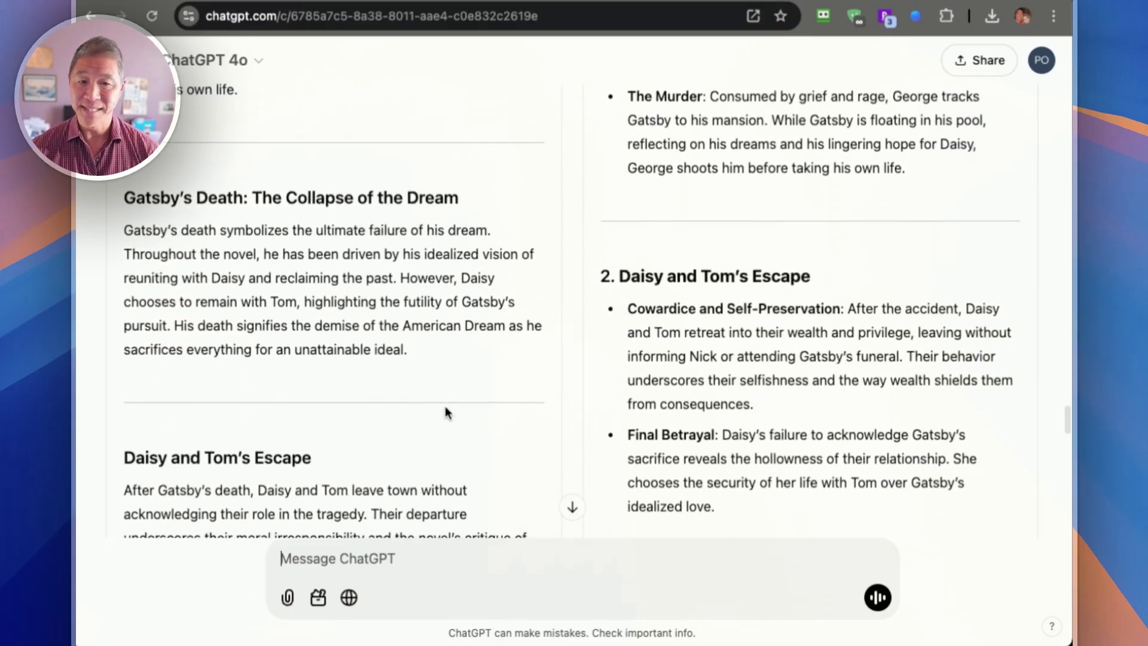
{"action": "scroll", "coordinate": [447, 409], "scroll_direction": "down", "scroll_amount": 3}
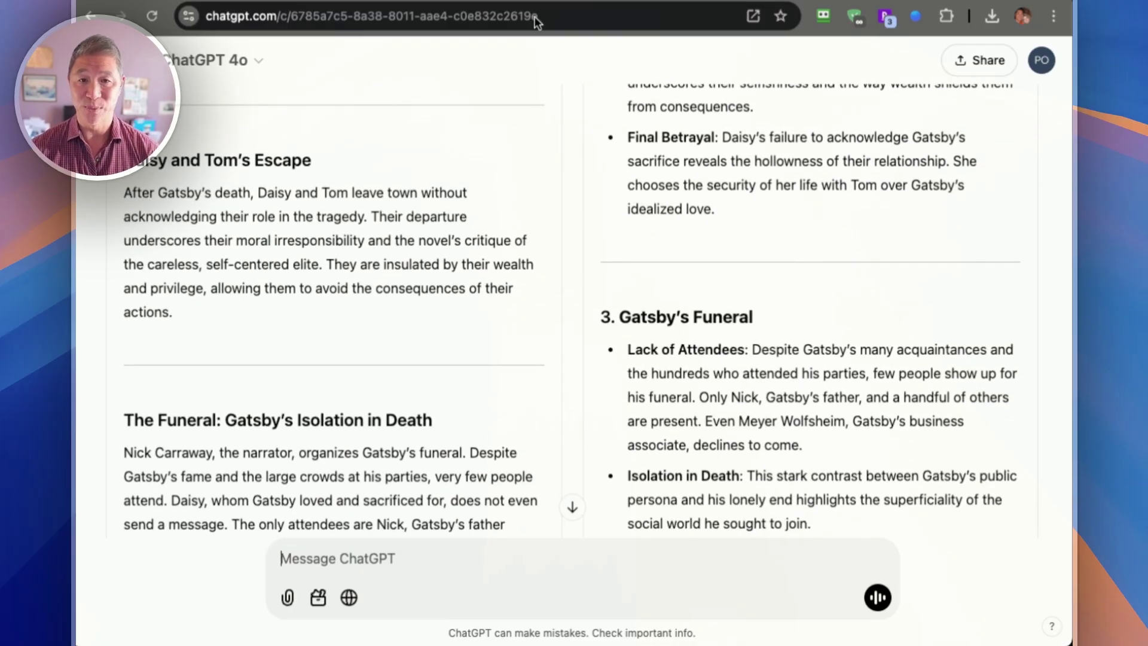